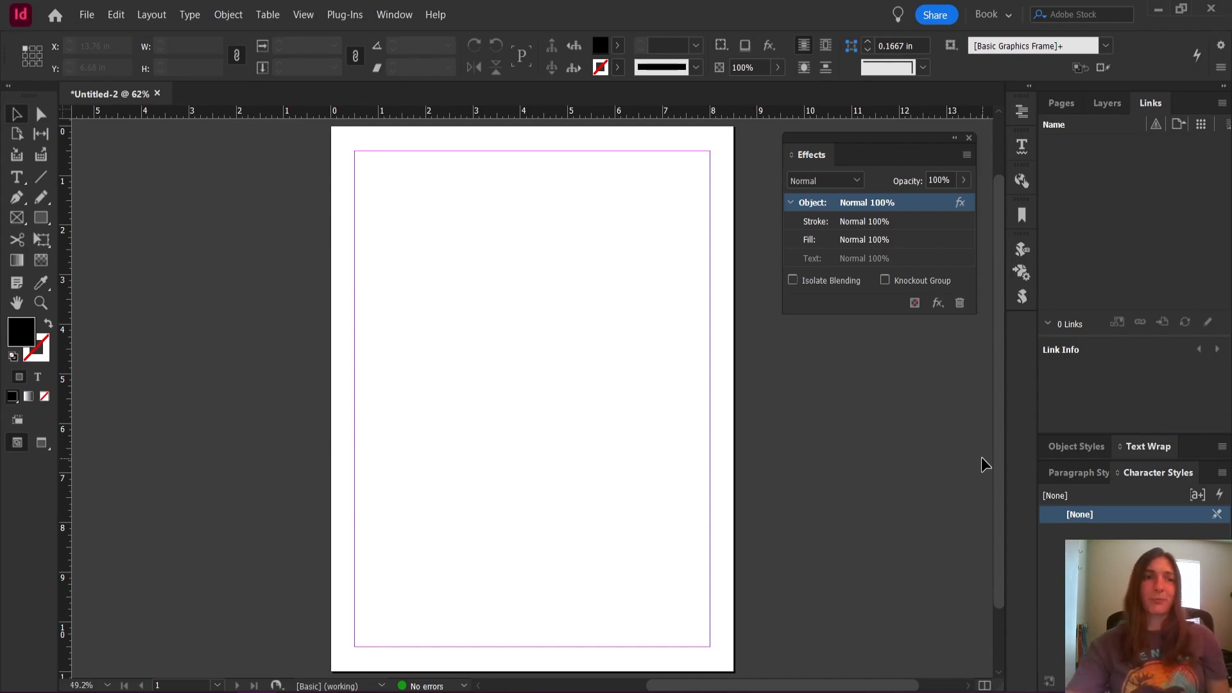
Draw two rectangles, about 6.2 × 4 in across the page's upper half and about 3 × 2.5 in below it
left_click(39, 223)
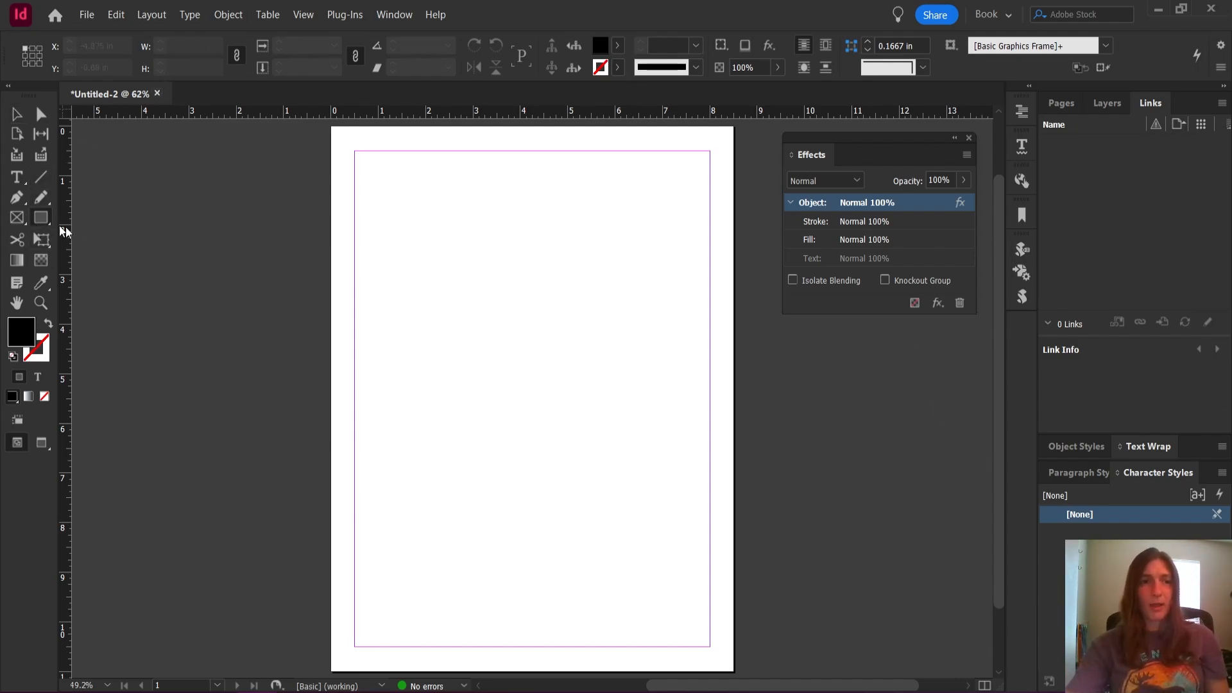
left_click_drag(359, 201, 653, 399)
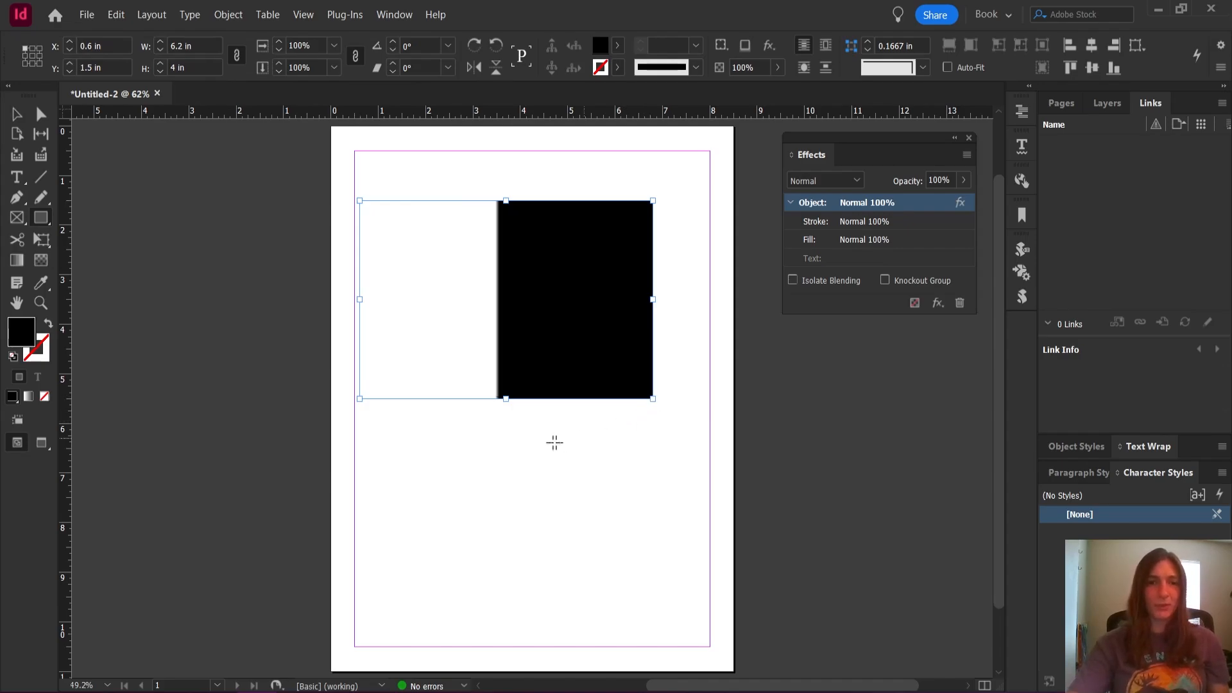
mouse_move(454, 434)
left_mouse_down()
mouse_move(541, 498)
mouse_move(595, 560)
left_mouse_up()
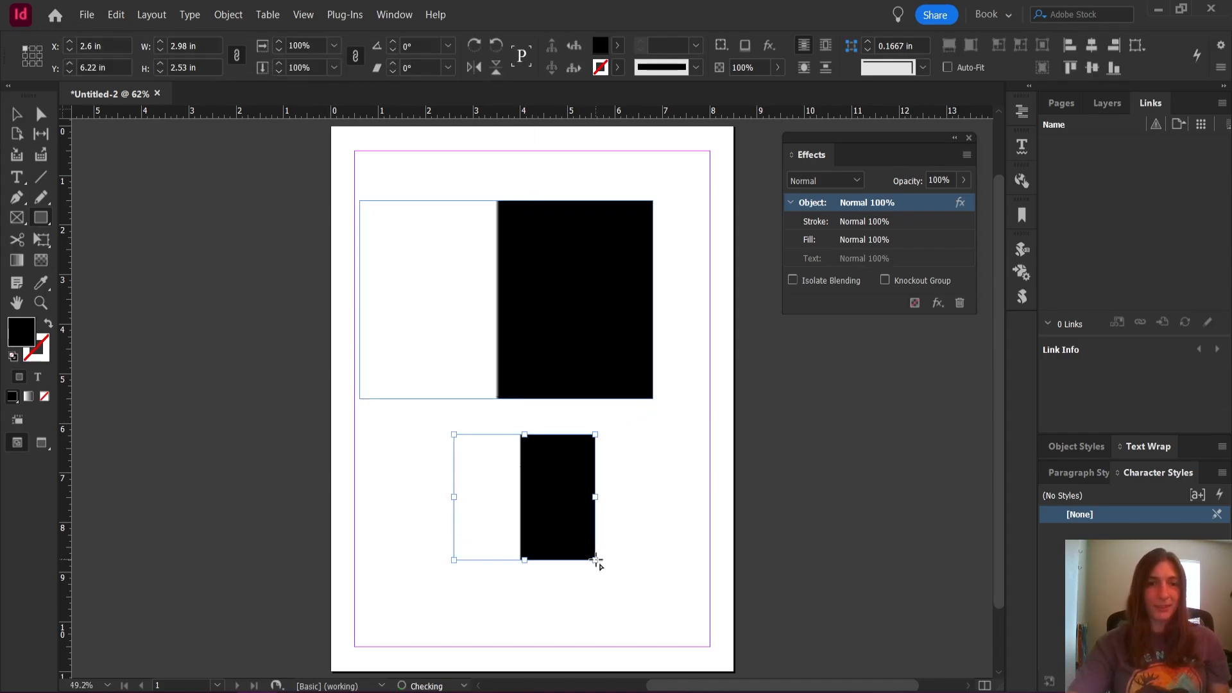
Set the fill colour of the smaller lower rectangle to blue #0076b5
double_click(25, 335)
left_click(547, 370)
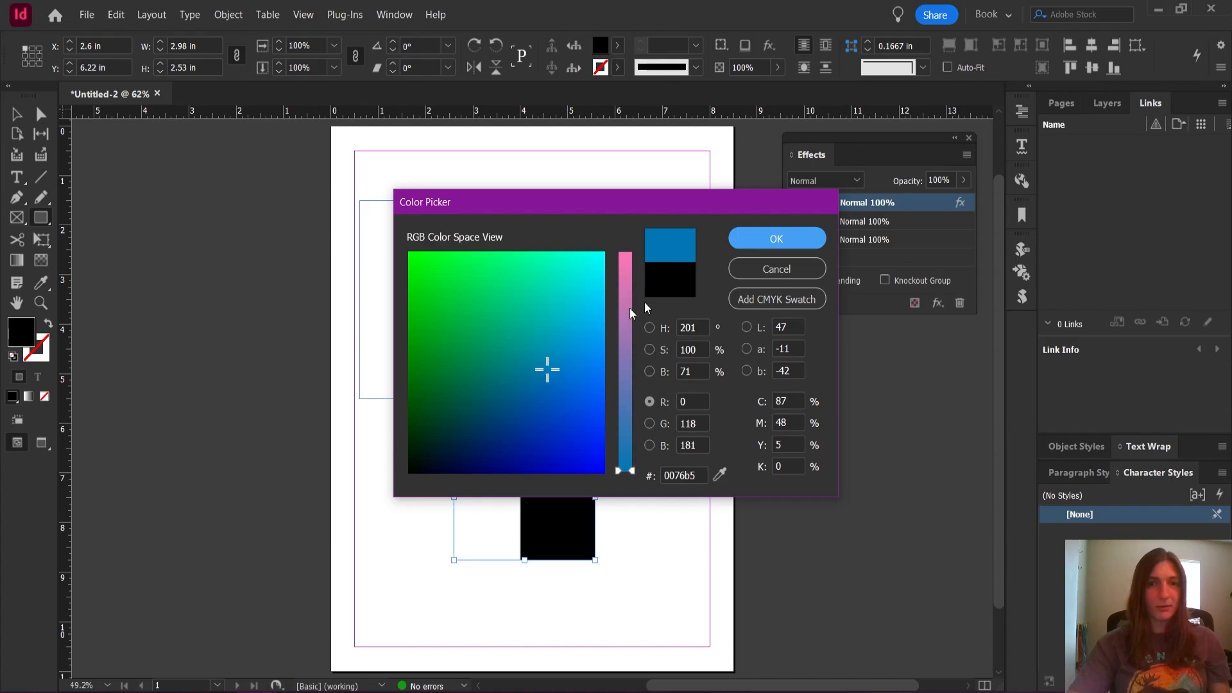
left_click(758, 237)
Draw three rectangles about 2.5 in high: one overlapping the large rectangle's upper edge and one on each side of the blue one
left_click_drag(514, 155, 642, 280)
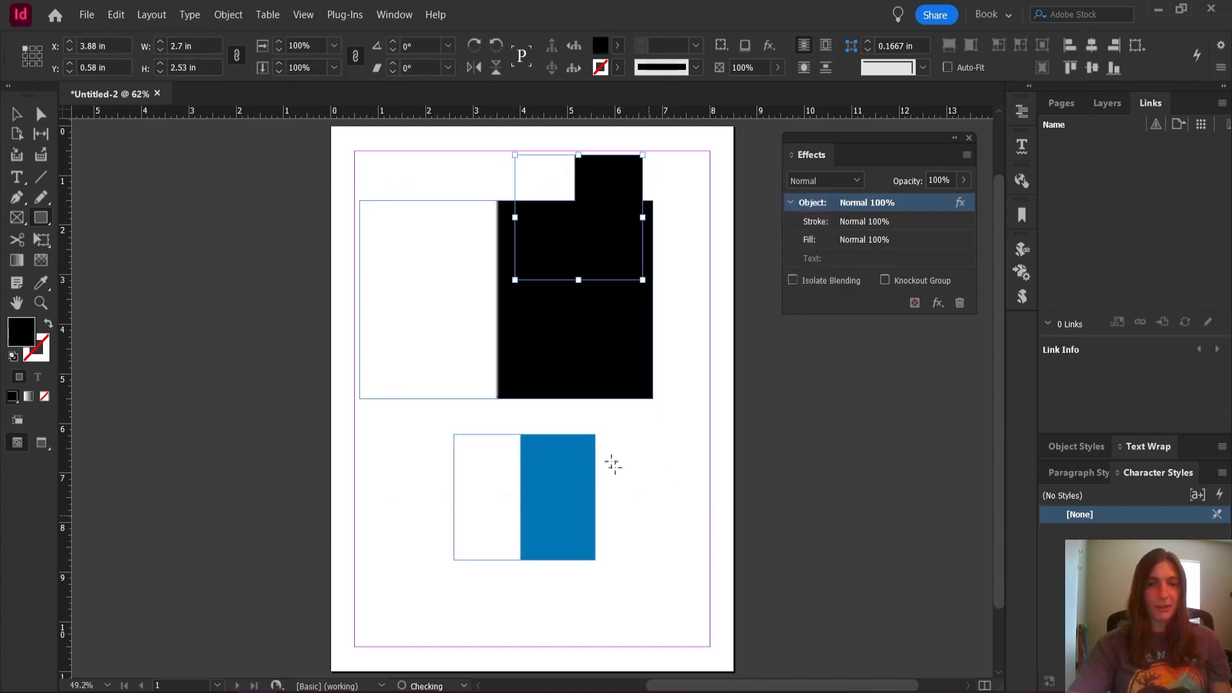
left_click_drag(609, 453, 727, 582)
left_click_drag(338, 407, 460, 533)
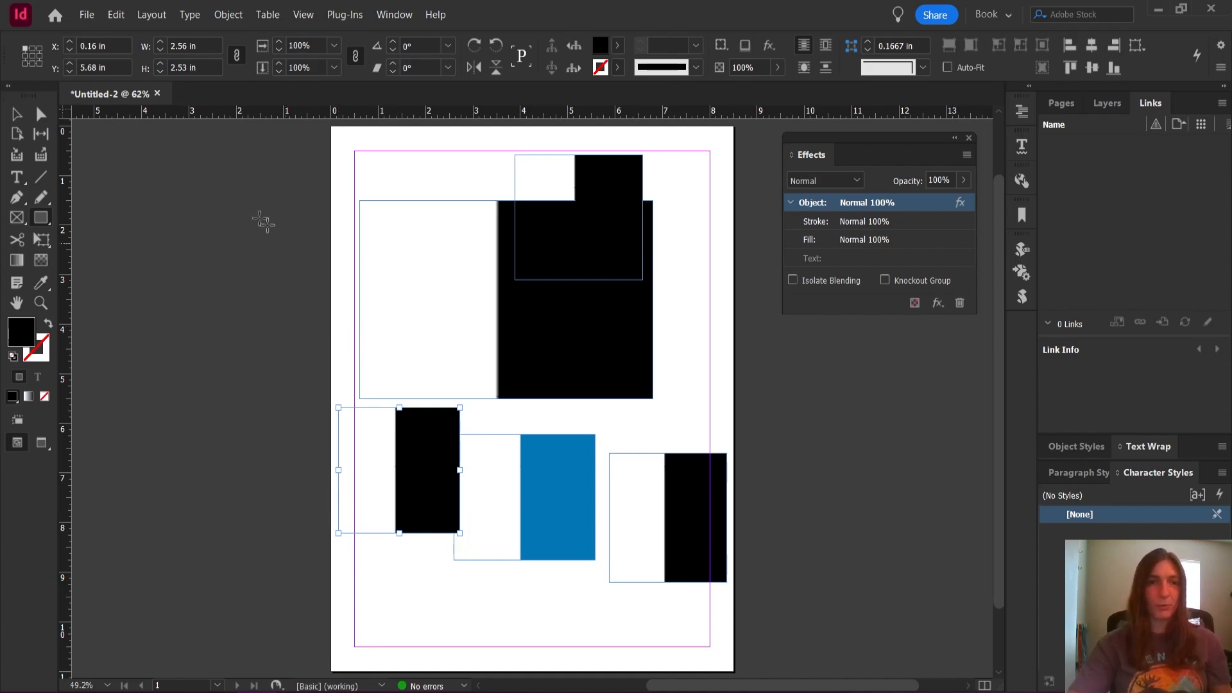
Examine the faded edge of the large rectangle up close and review its Gradient Feather settings
left_click(29, 115)
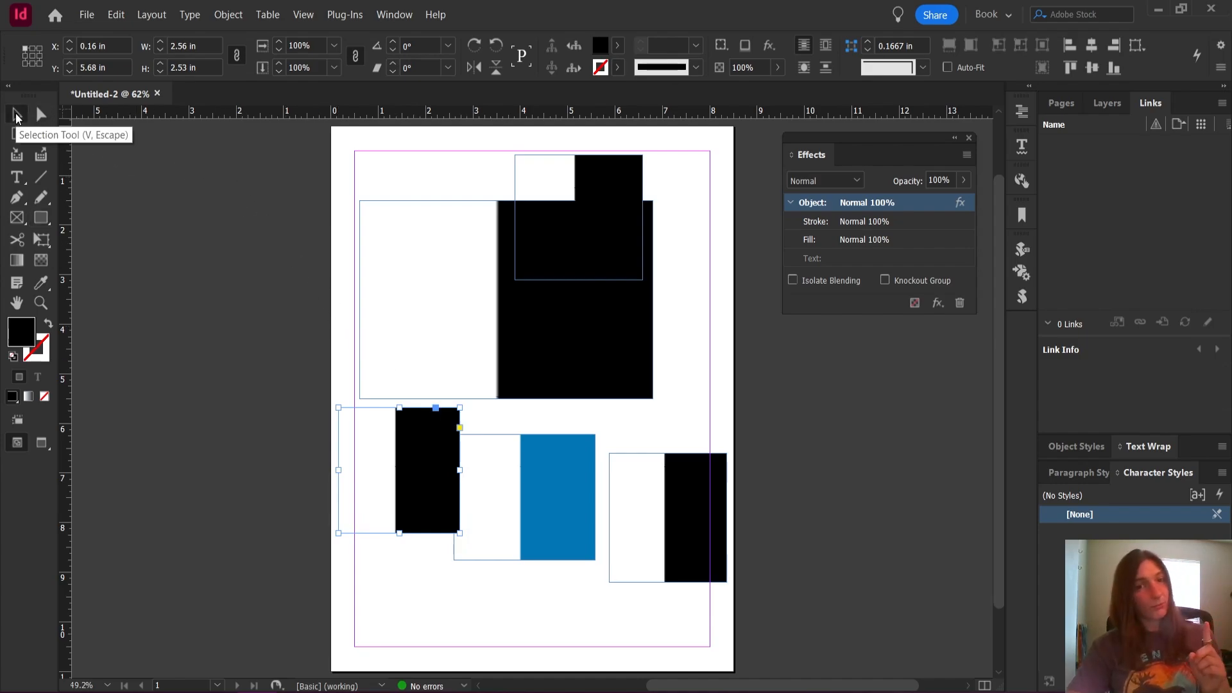
scroll(445, 281, "up", 10)
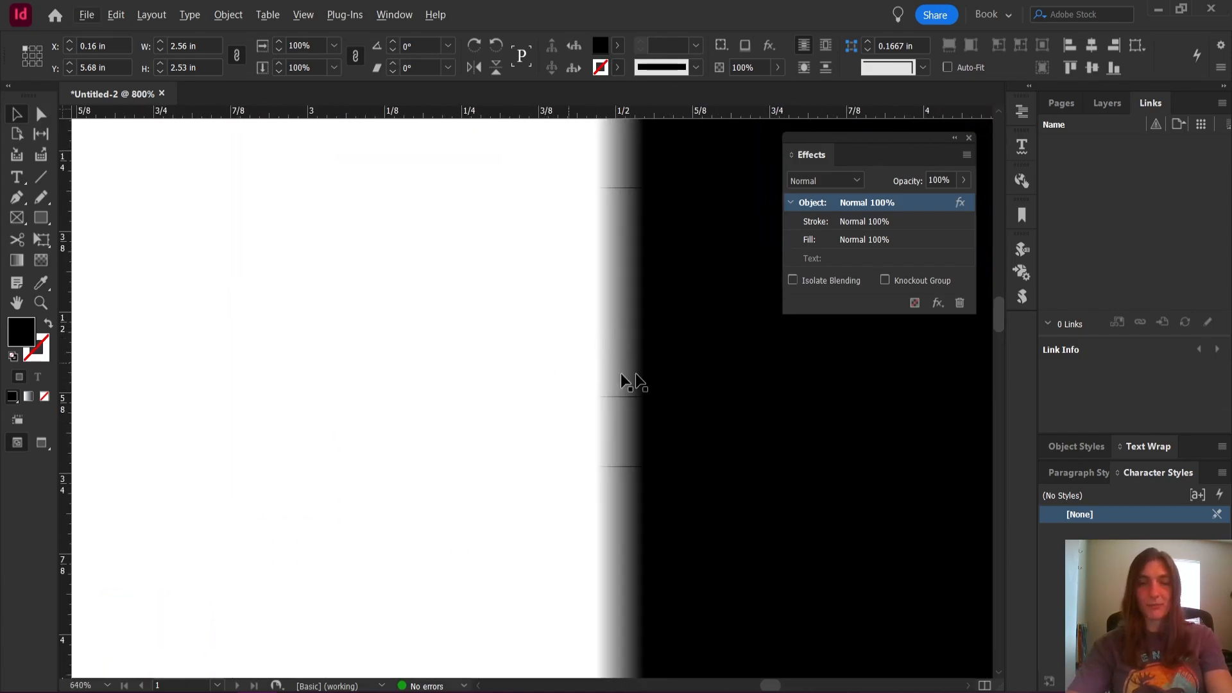
scroll(475, 321, "down", 3)
scroll(484, 317, "down", 4)
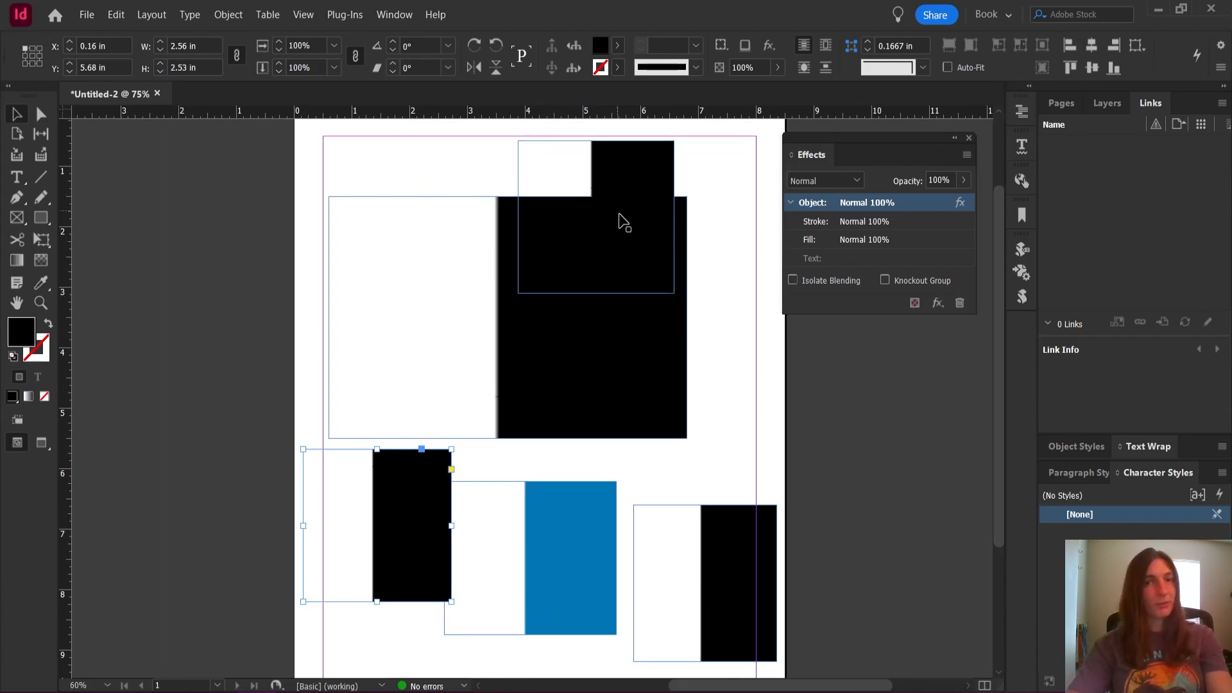
left_click(620, 251)
left_click(612, 334)
left_click(938, 303)
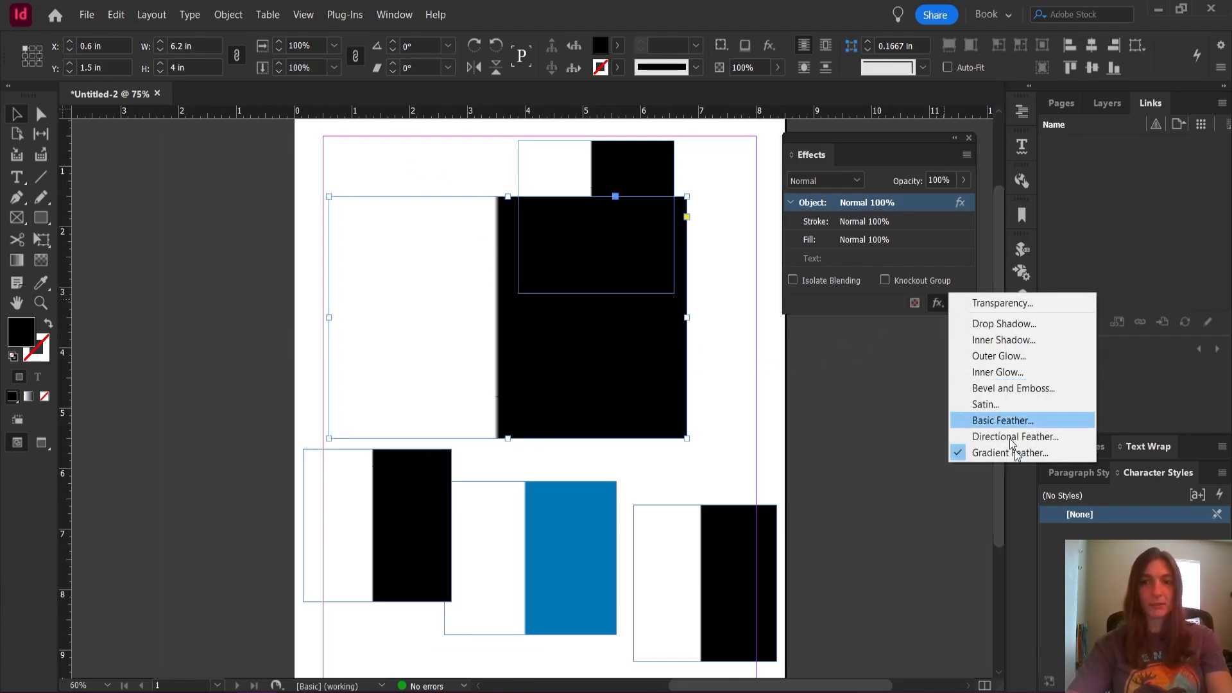
left_click(1017, 453)
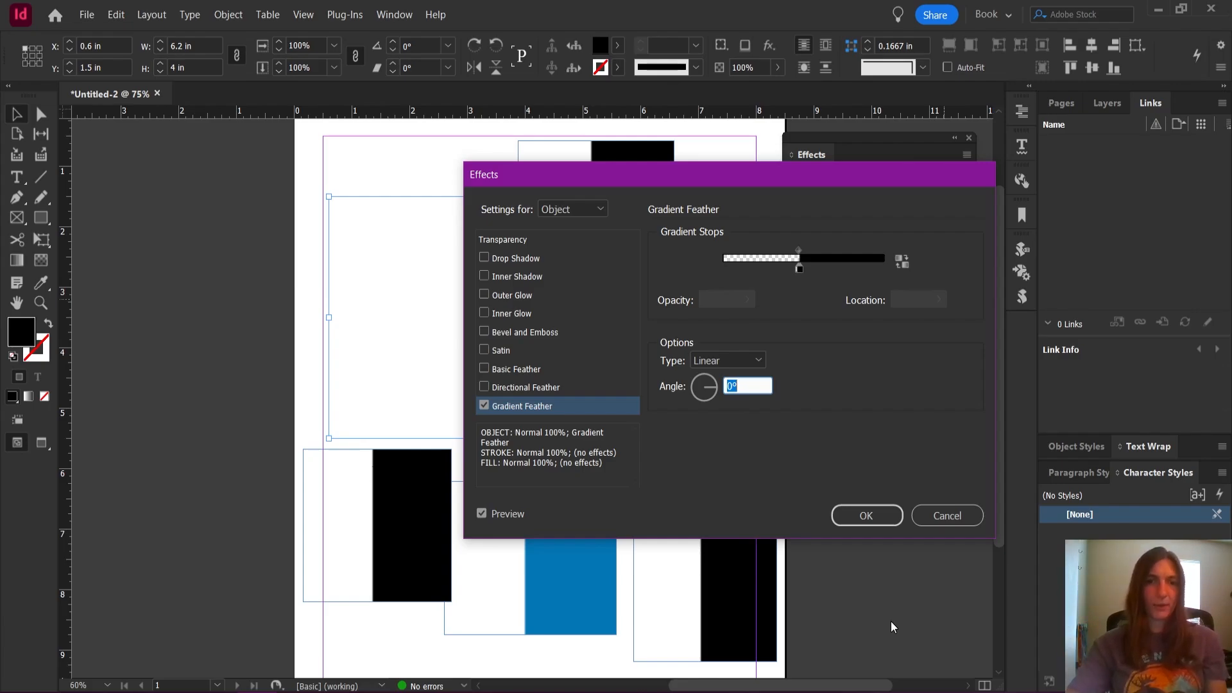
left_click(882, 509)
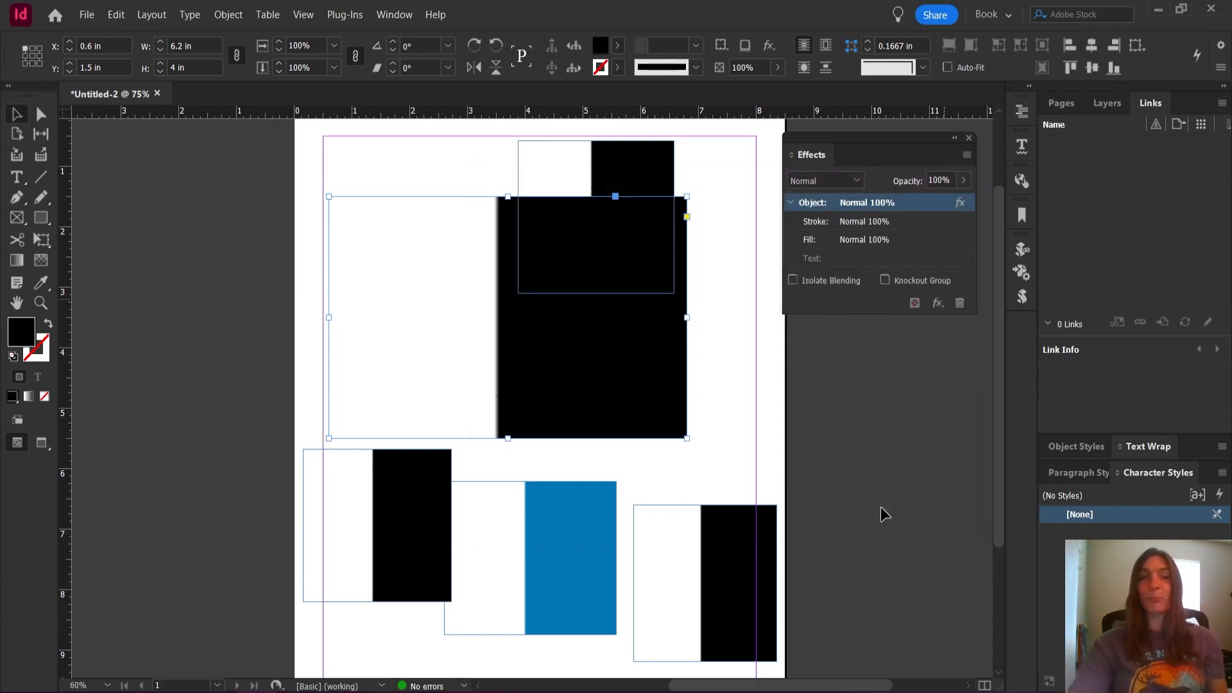
Turn off the Gradient Feather effect on the black rectangle to the right of the blue one
left_click(329, 168)
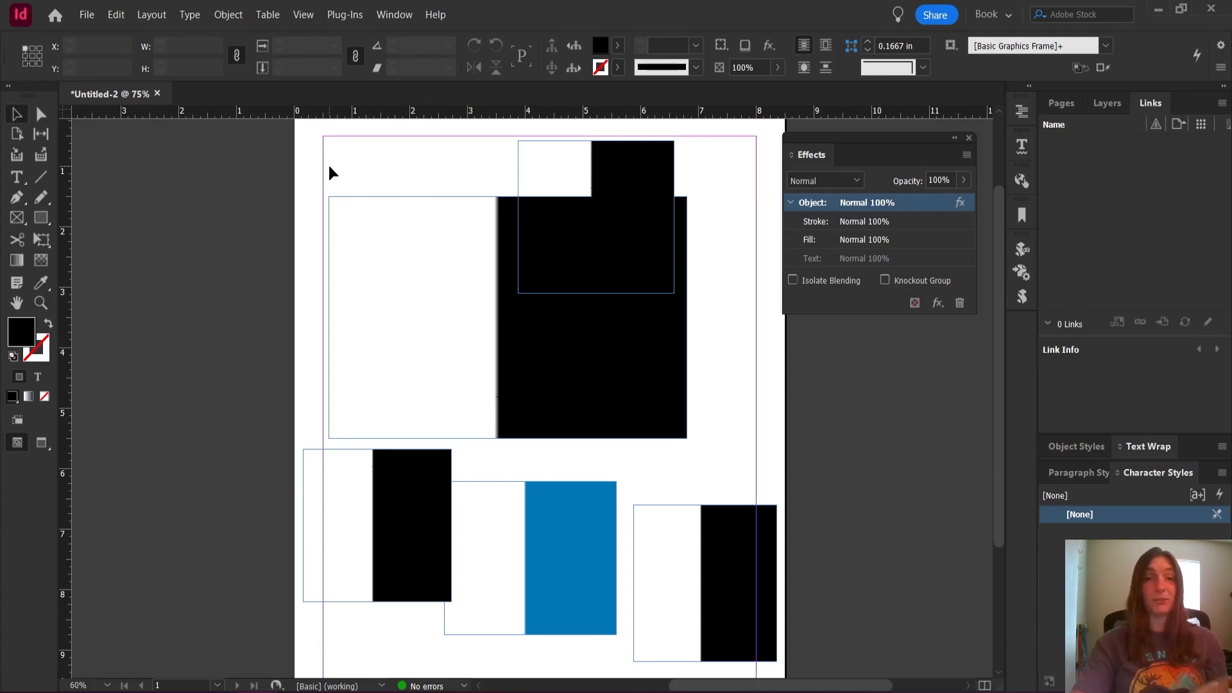
left_click(630, 221)
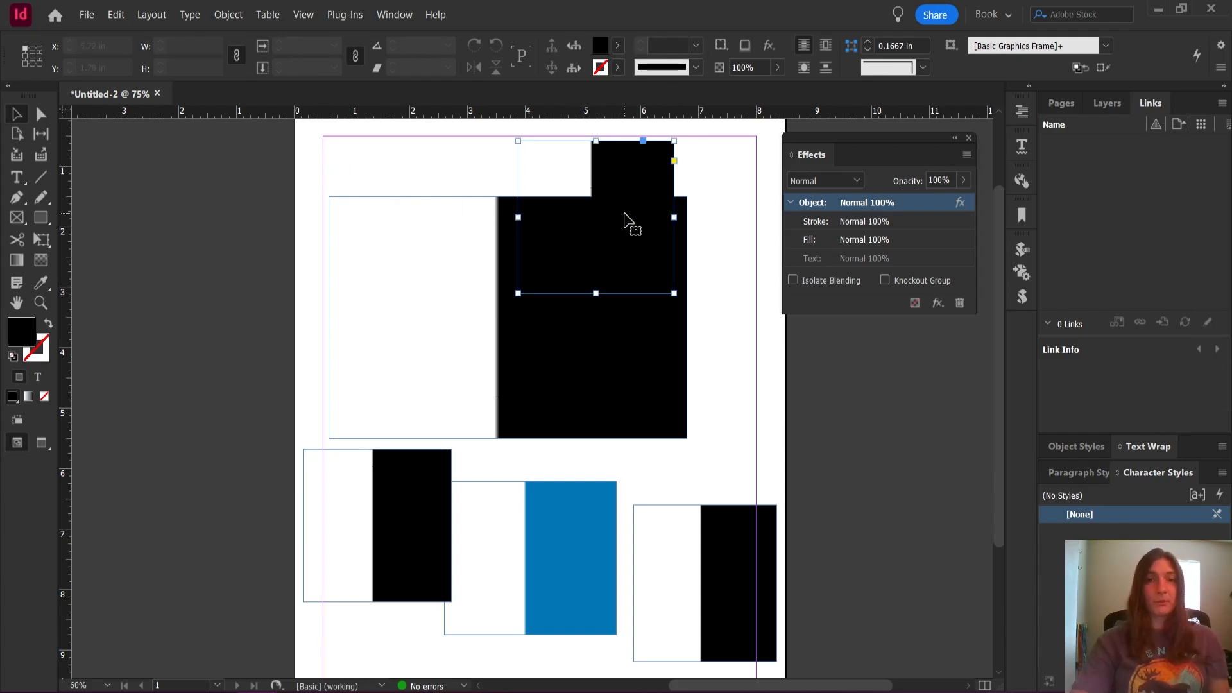
left_click(735, 535)
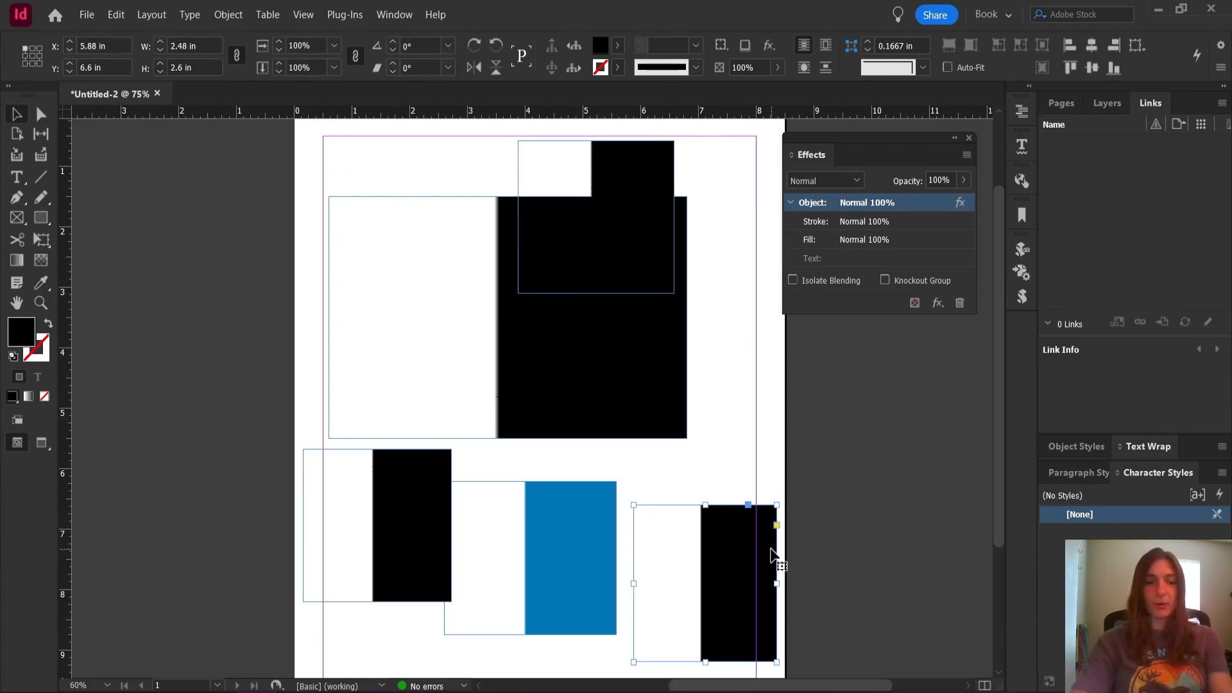
scroll(770, 555, "up", 2)
left_click_drag(756, 553, 667, 377)
left_click(938, 303)
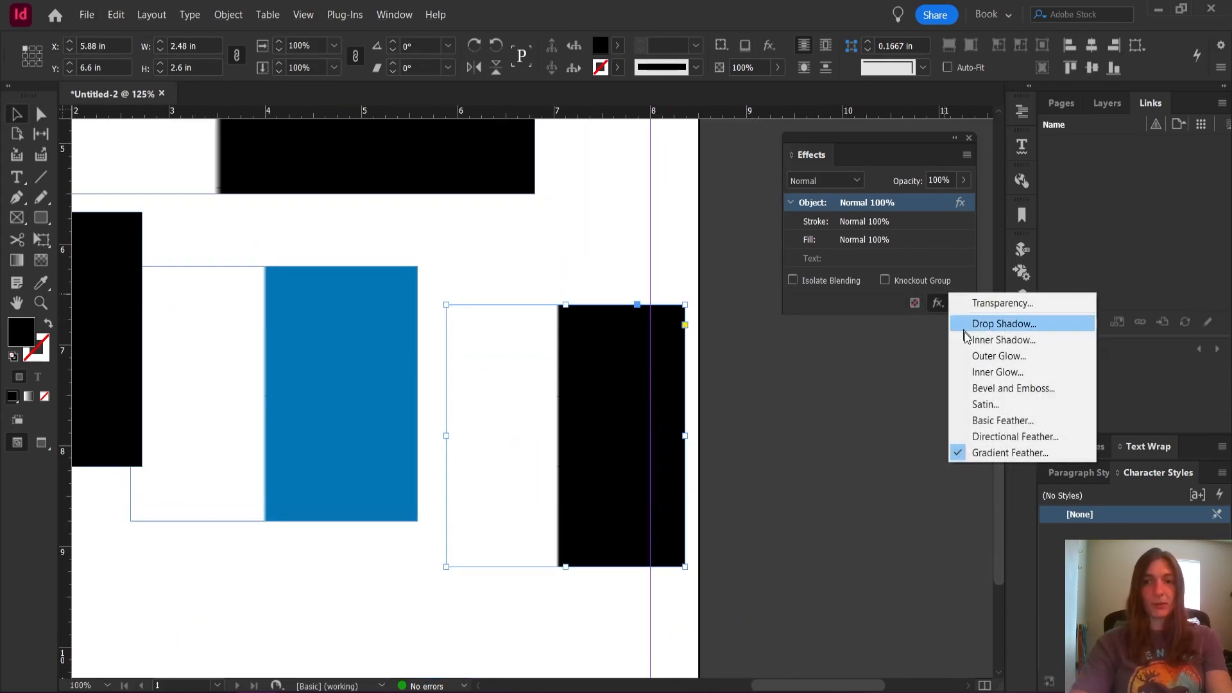
left_click(1000, 453)
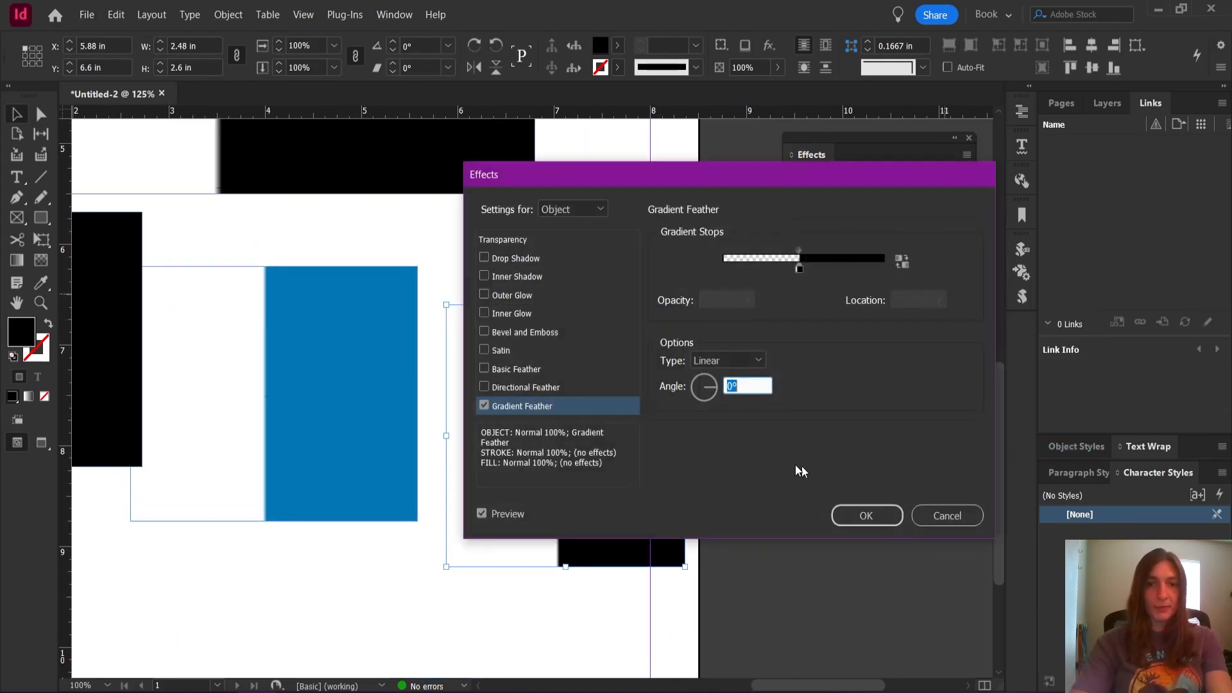
left_click_drag(649, 179, 885, 98)
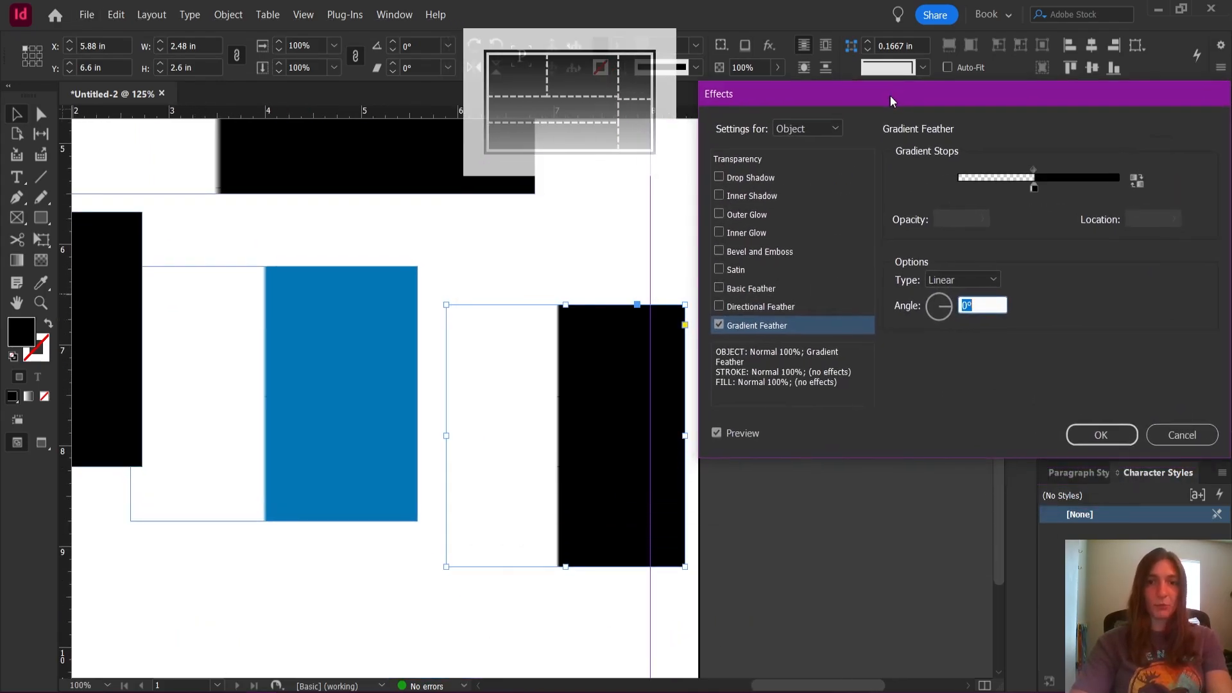
left_click(719, 324)
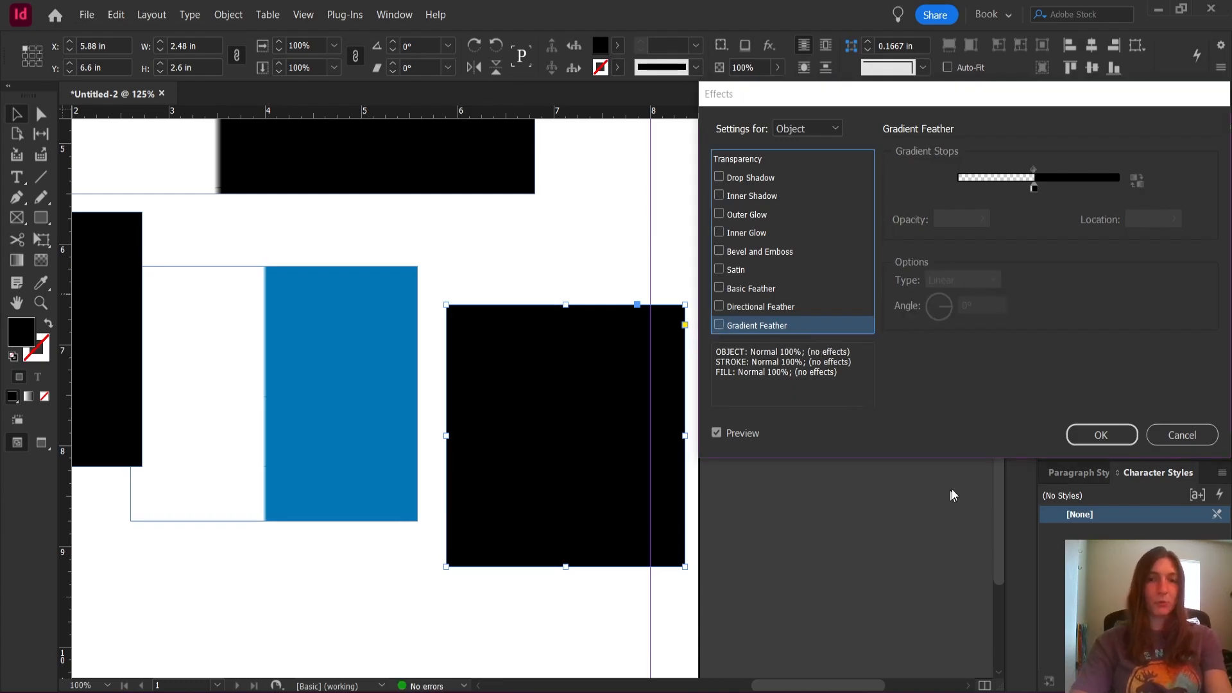
left_click(1101, 435)
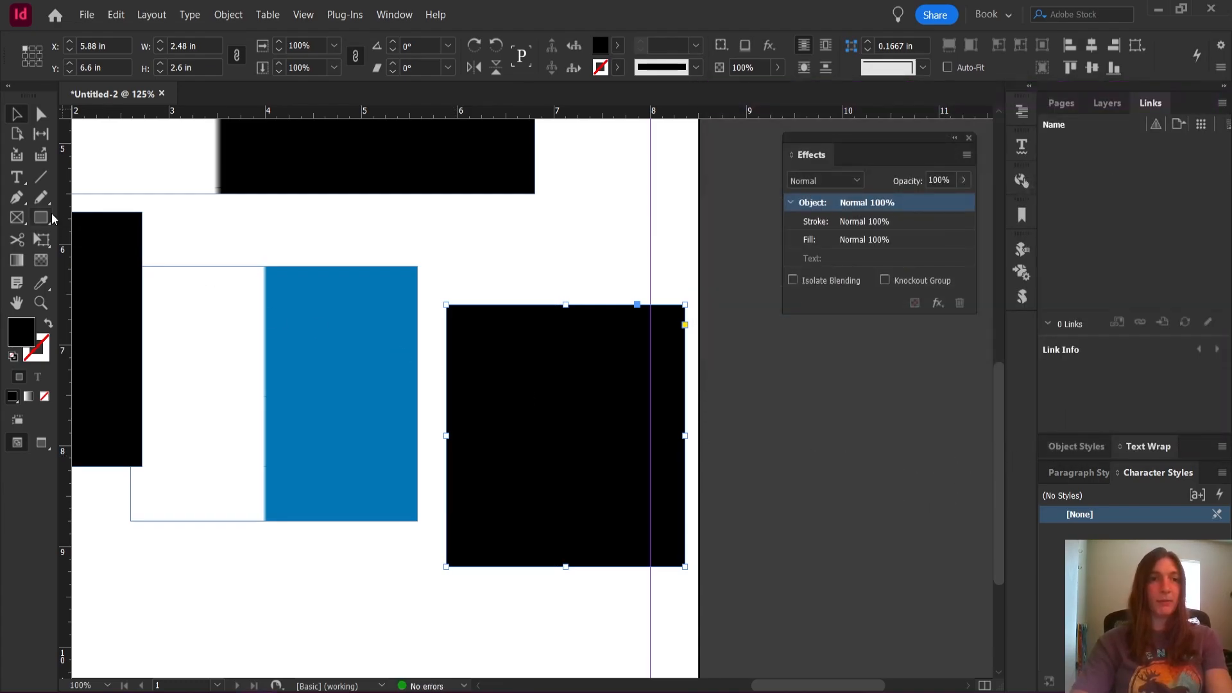
Draw a test rectangle about 1.6 × 1.6 in over the unfeathered rectangle's upper corner at the page edge, and deselect it
key("m")
left_click_drag(579, 216, 731, 382)
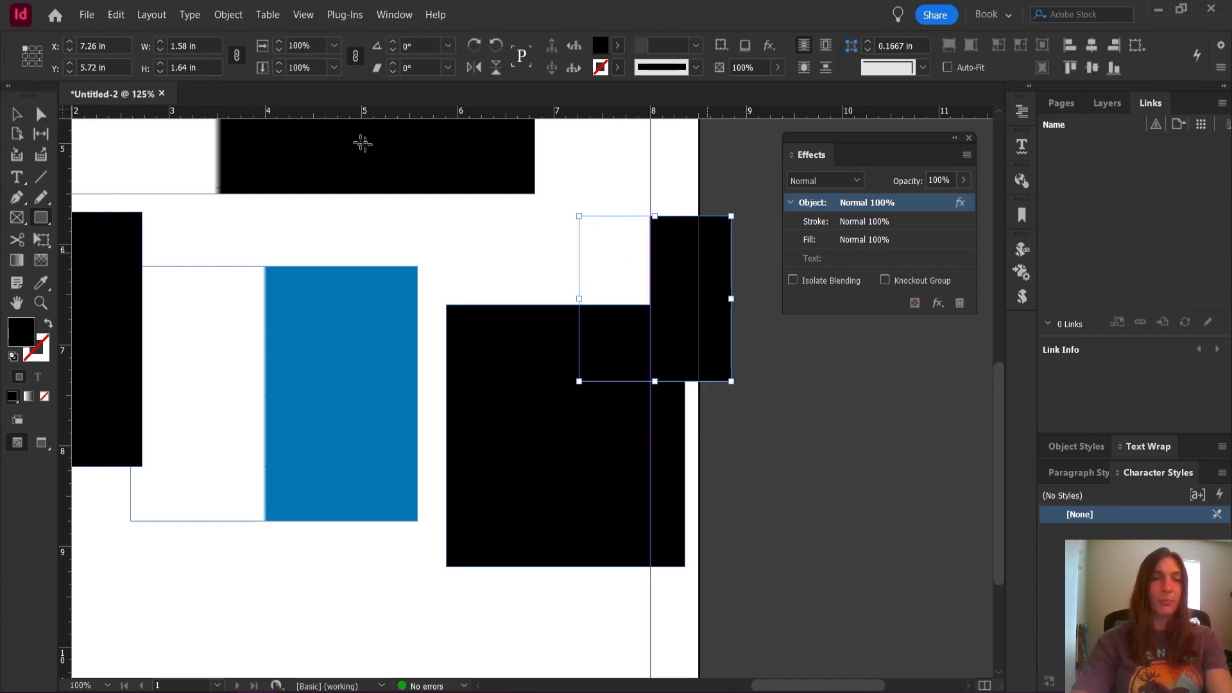
left_click(17, 114)
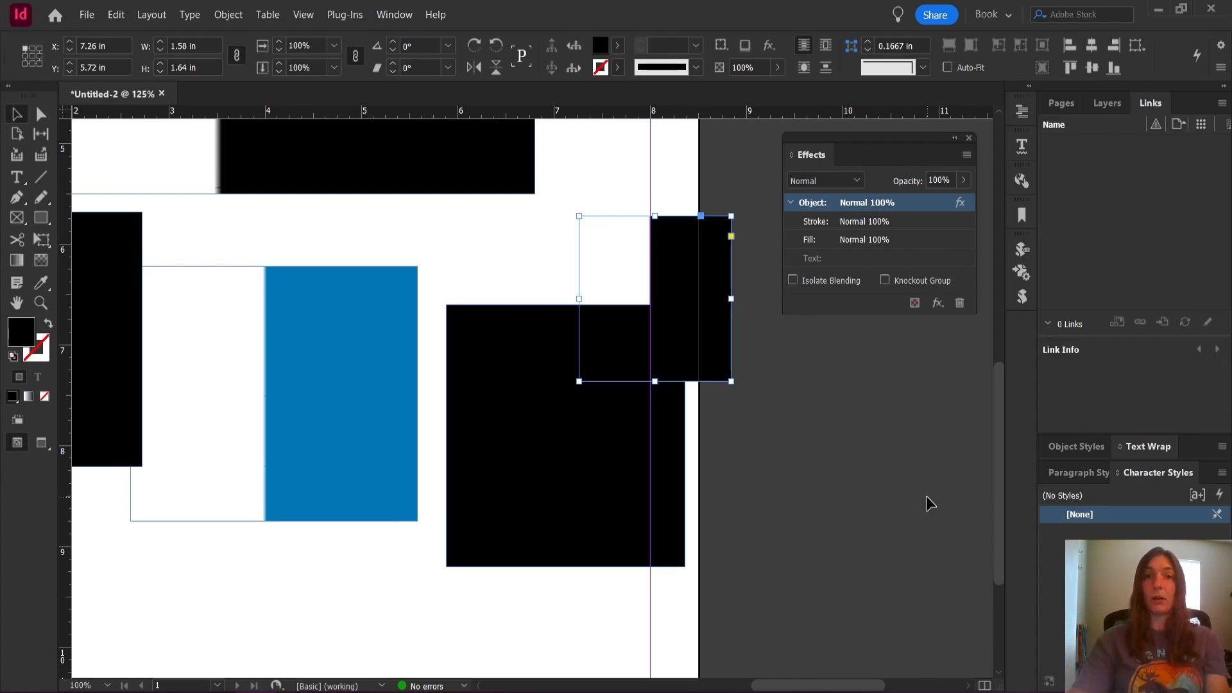
scroll(926, 496, "up", 1)
left_click(856, 421)
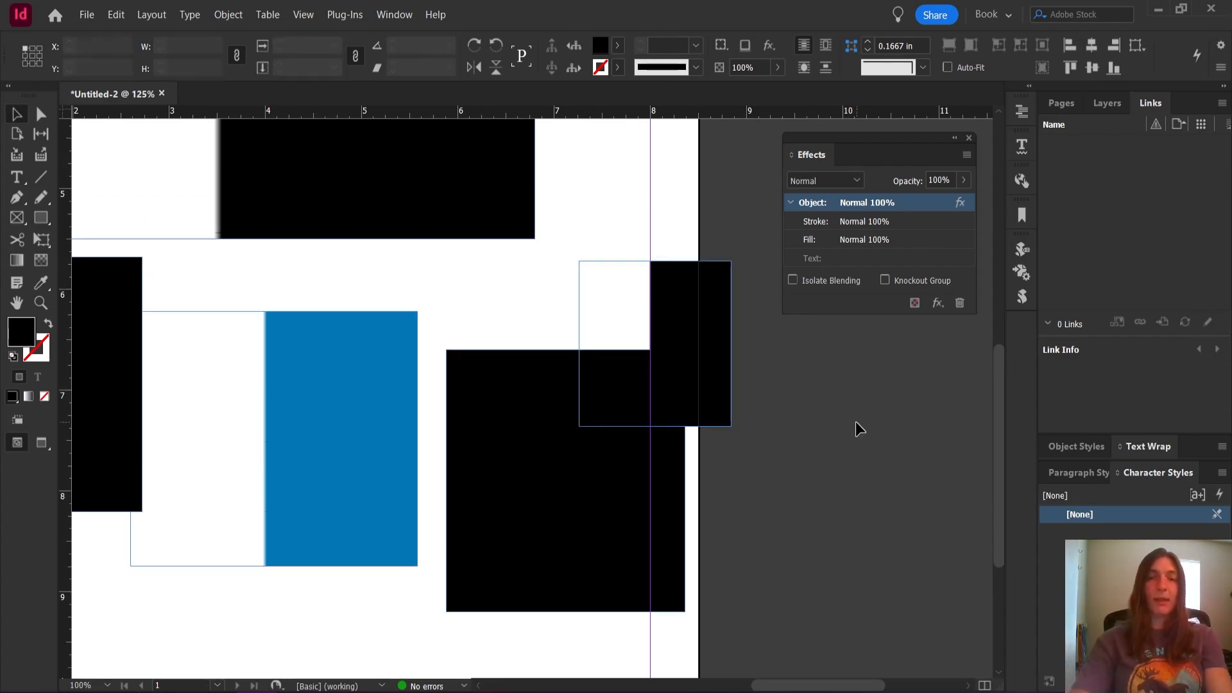
With no object selected, turn off the Gradient Feather effect for new objects
scroll(787, 501, "down", 3)
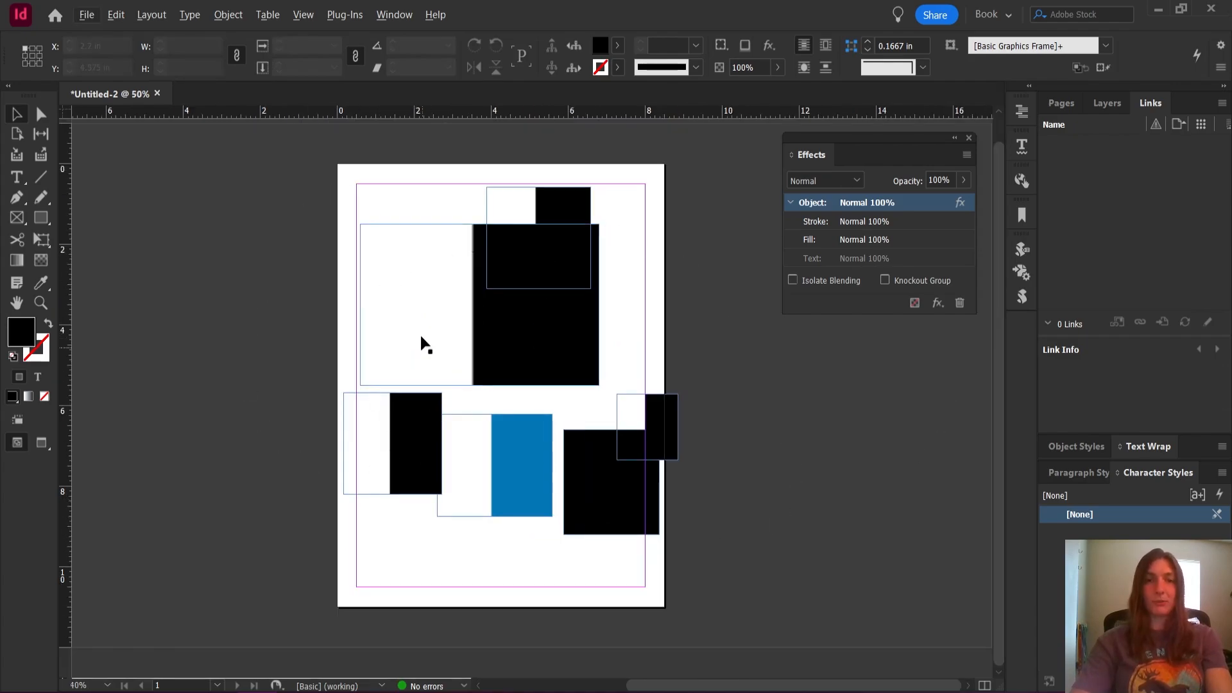
left_click(558, 325)
scroll(502, 247, "up", 2)
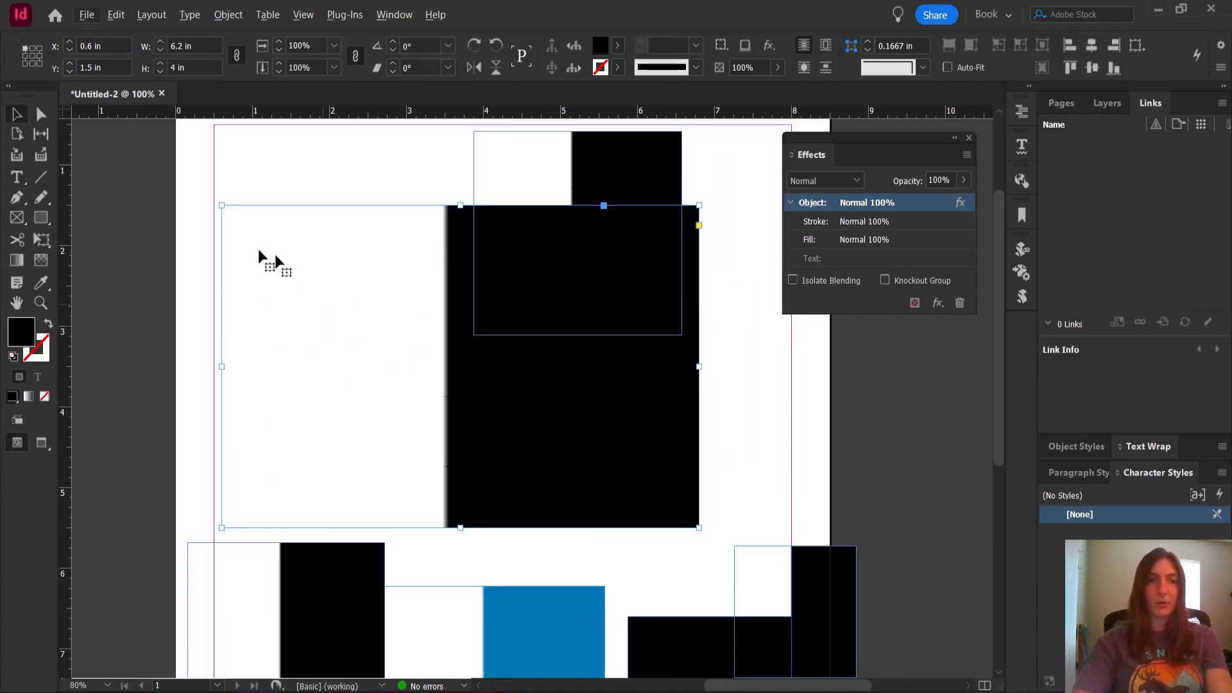
left_click(133, 217)
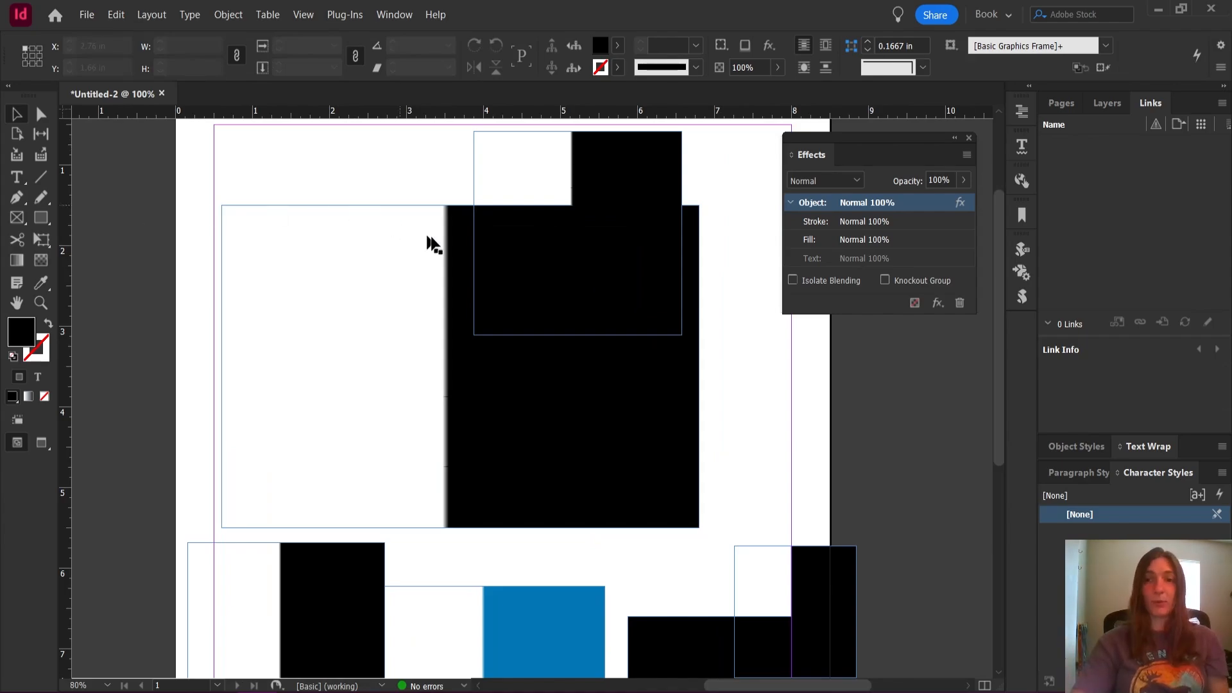
left_click(938, 303)
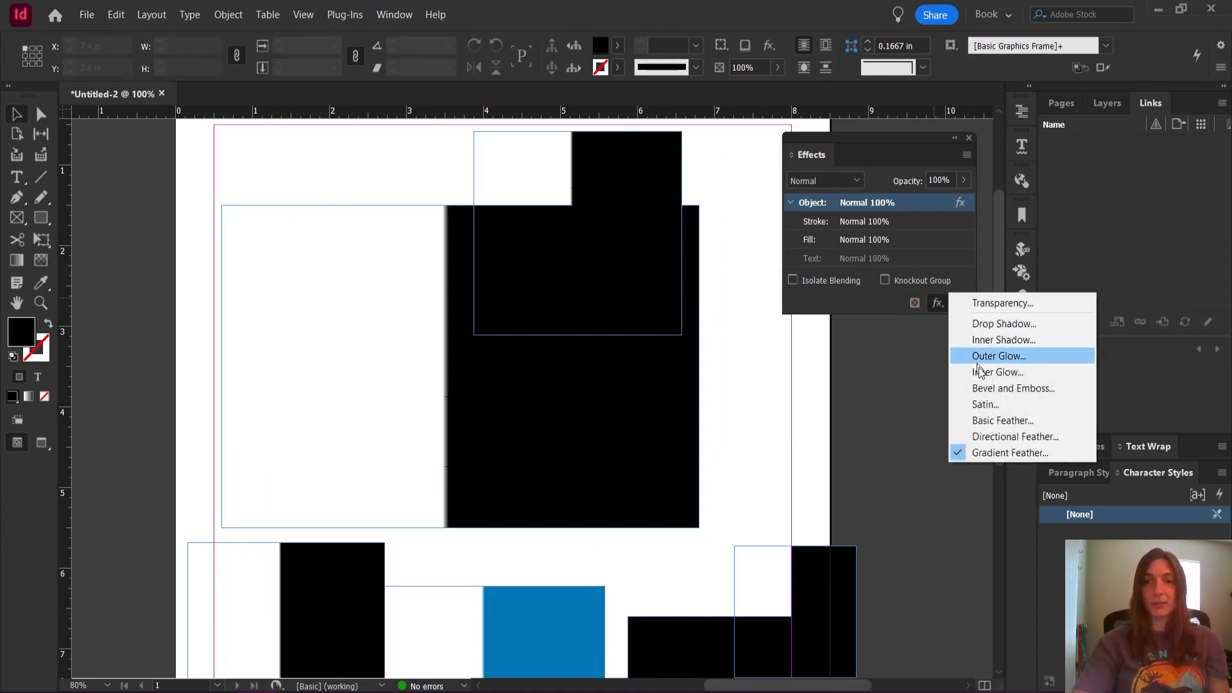
left_click(1002, 453)
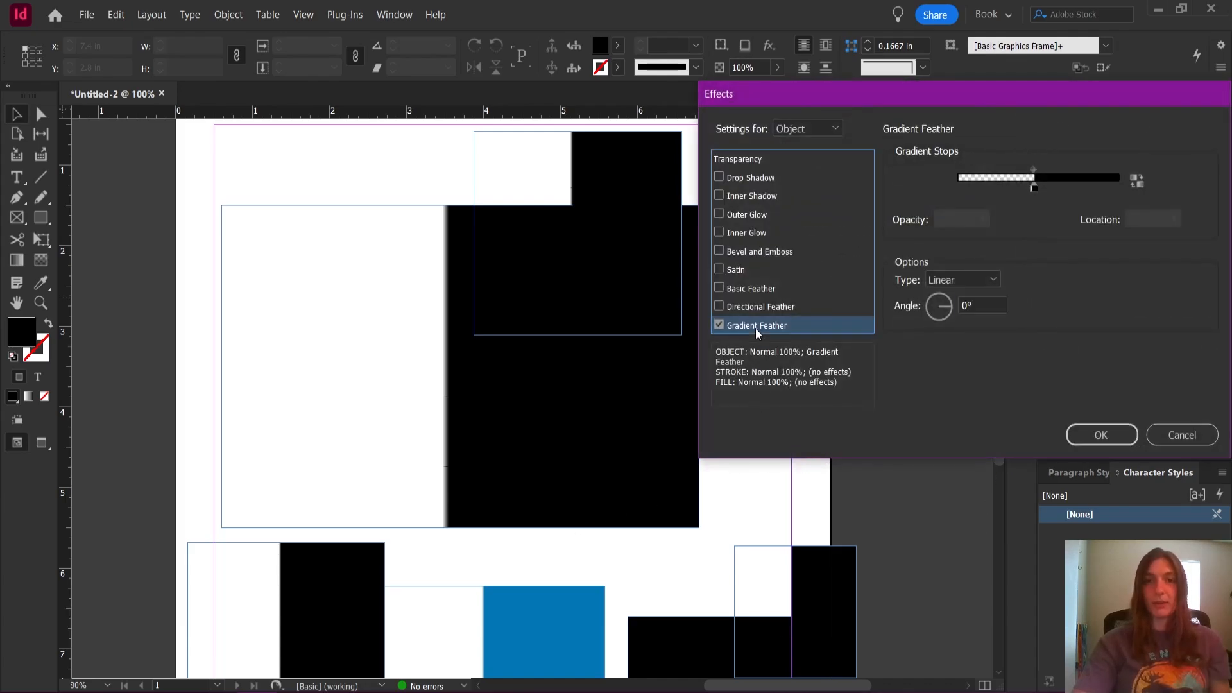
left_click(719, 325)
left_click(1100, 436)
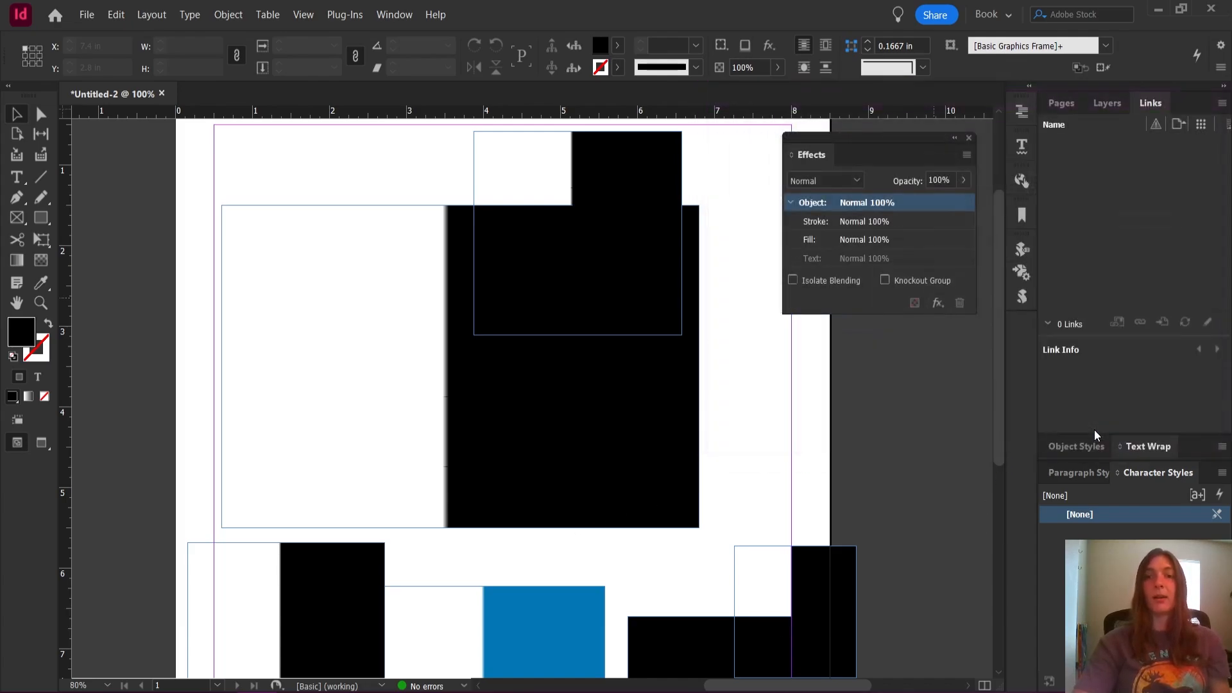
Draw a test rectangle about 3.6 × 2.5 in across the page's left edge
left_click(40, 225)
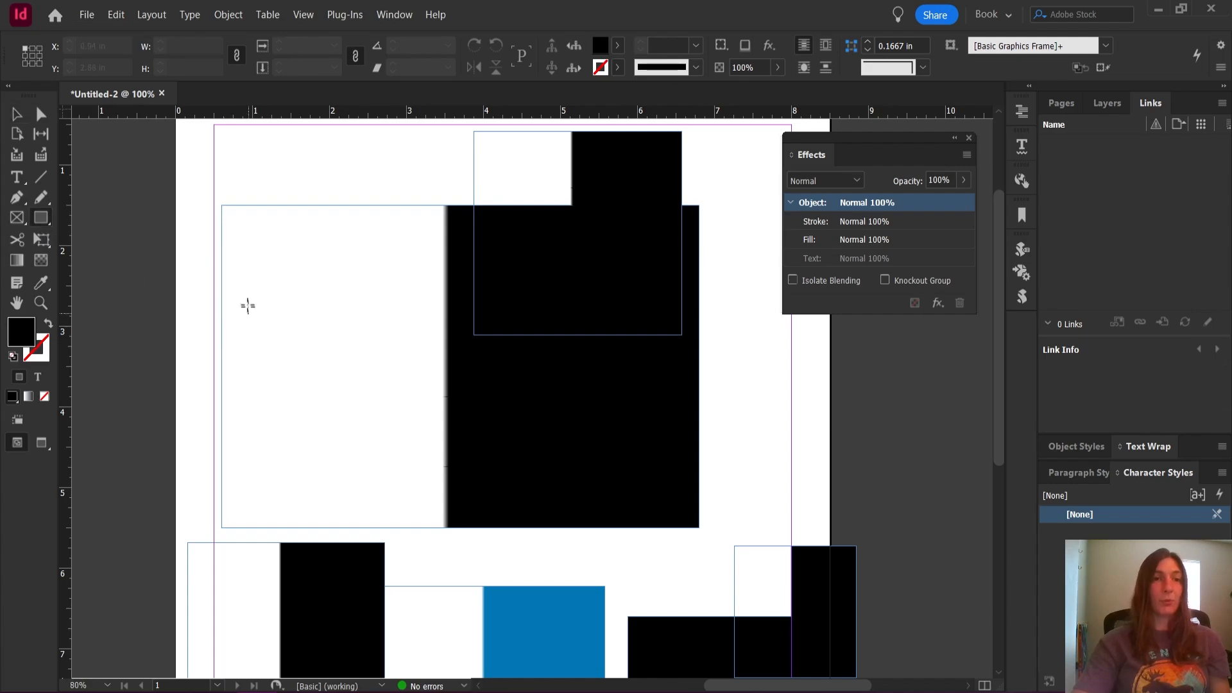
left_click_drag(109, 232, 388, 430)
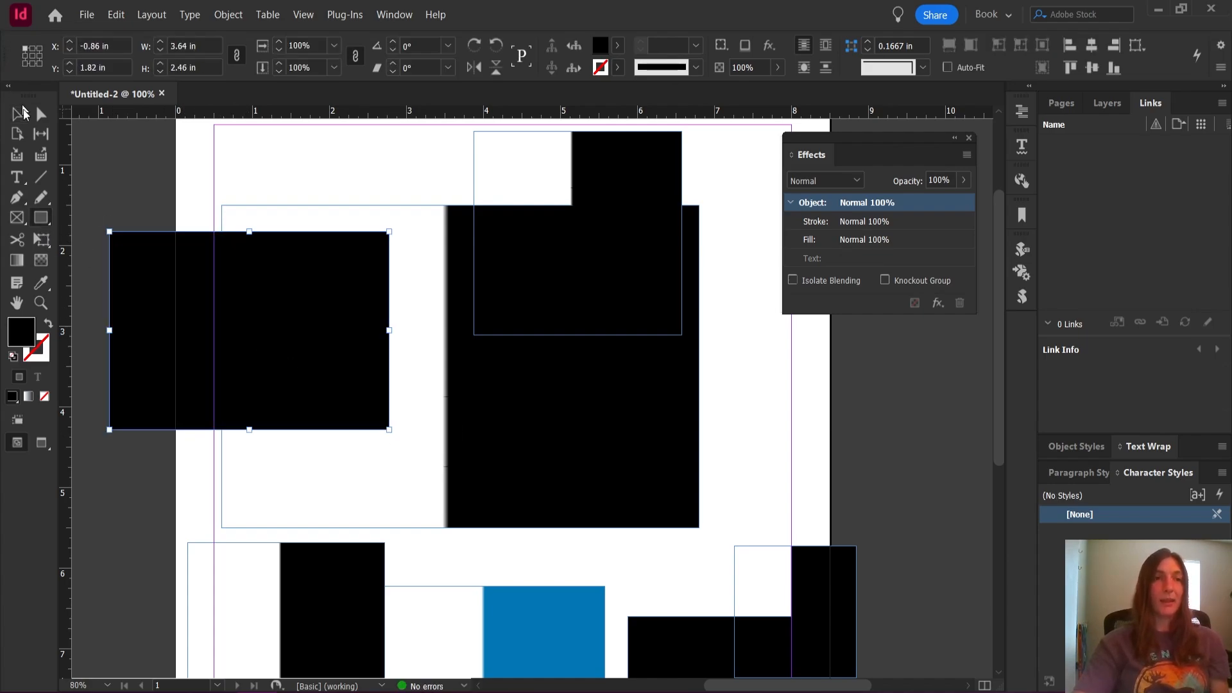
left_click(16, 115)
Select all the rectangles on the page and delete them
scroll(396, 348, "down", 2)
scroll(398, 352, "down", 1)
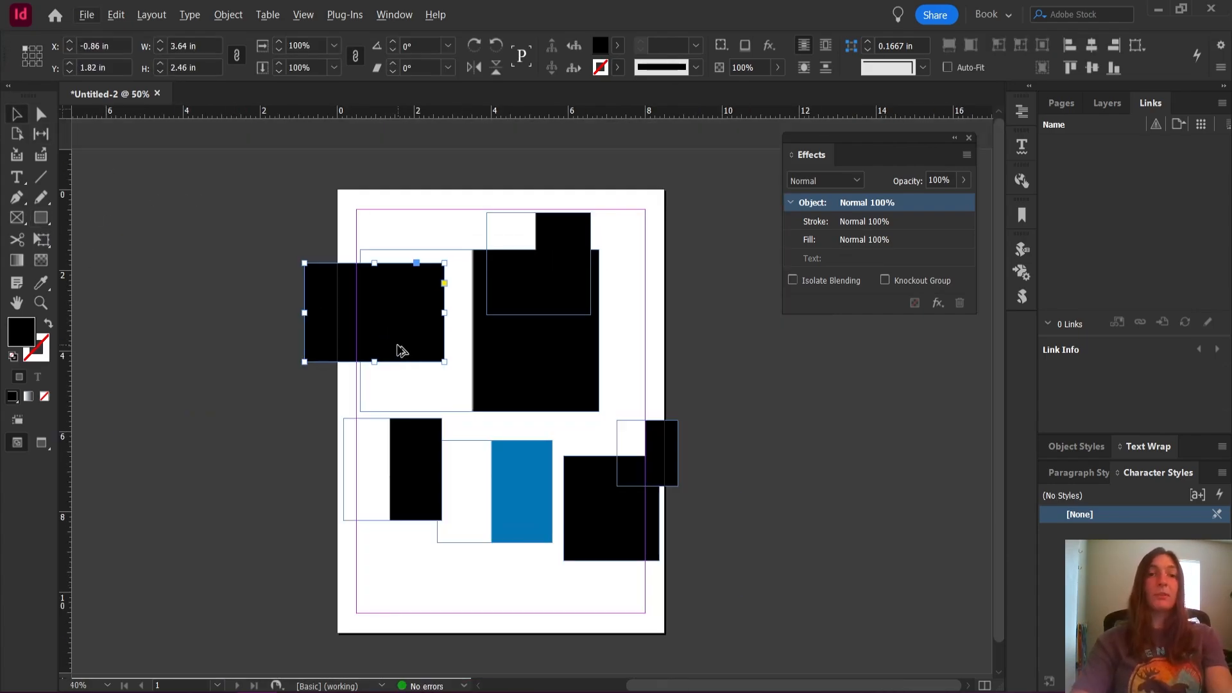
left_click_drag(292, 176, 723, 573)
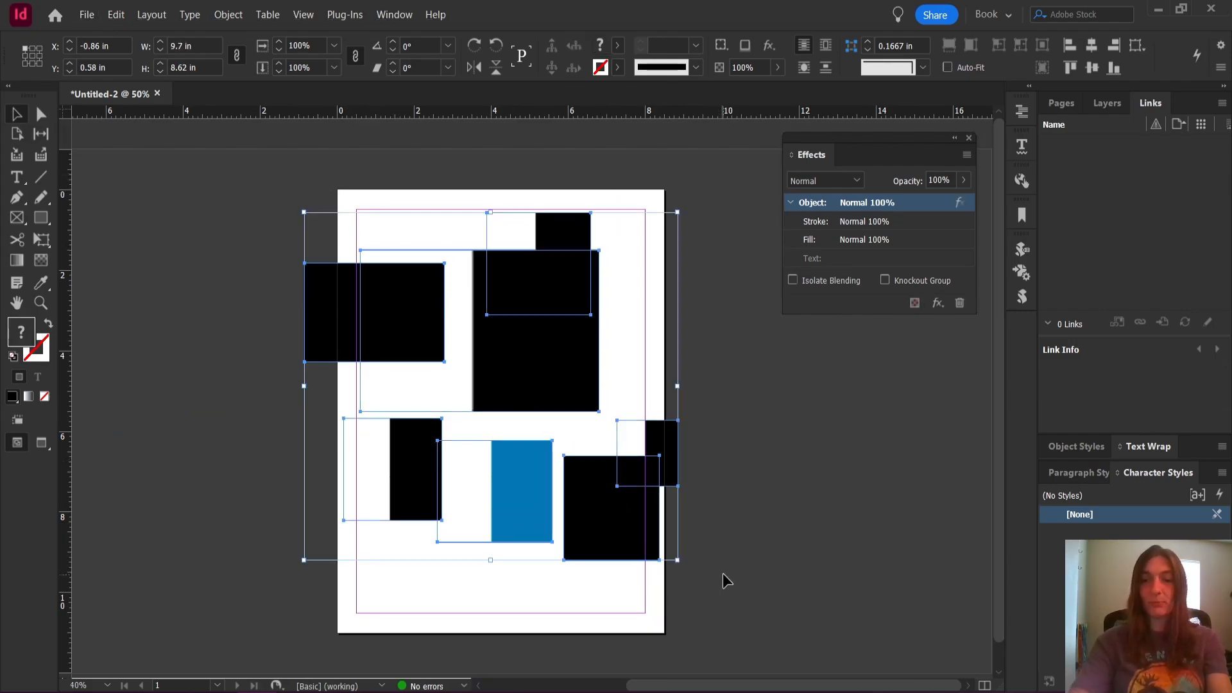
key("Delete")
Draw a black rectangle about 5.4 × 3.6 in within the margins of the page's upper half
scroll(357, 295, "up", 1)
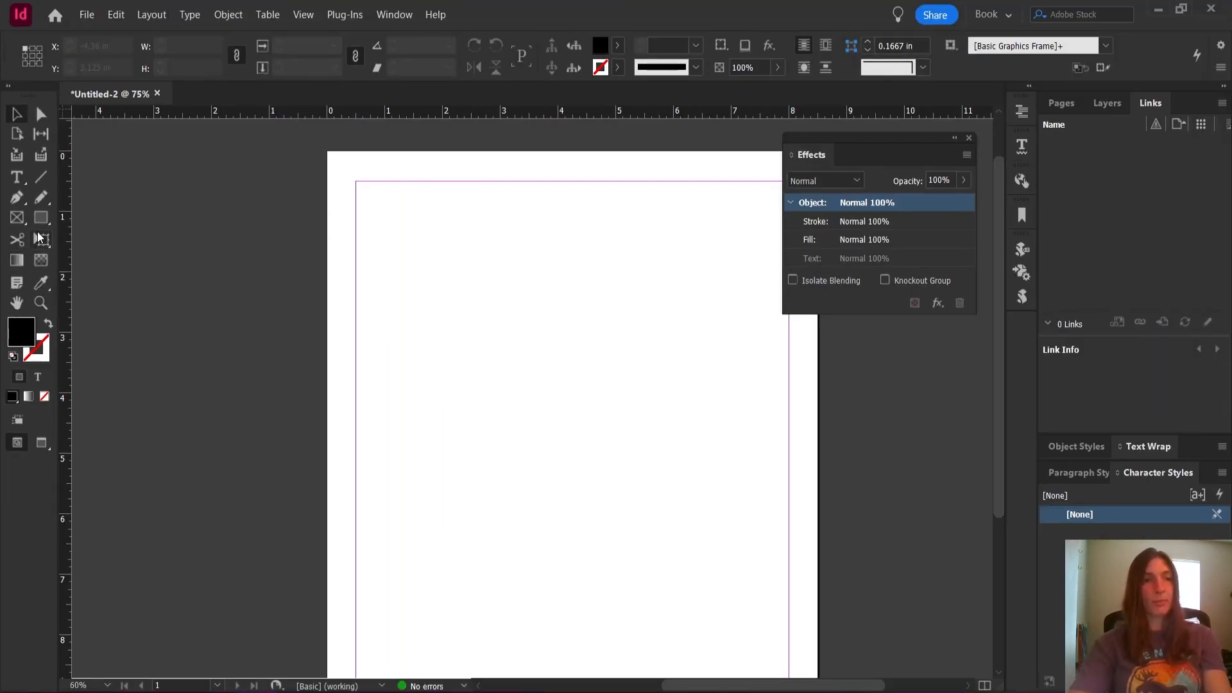
left_click(40, 218)
mouse_move(393, 206)
left_mouse_down()
mouse_move(550, 337)
mouse_move(704, 422)
left_mouse_up()
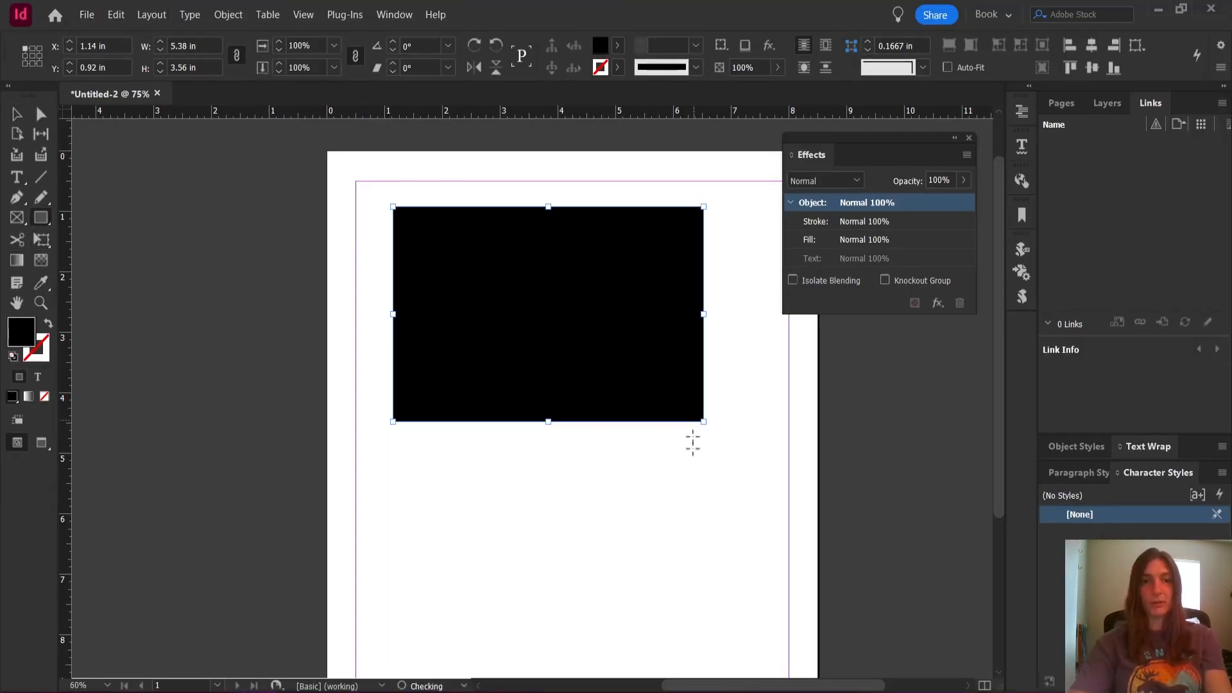
Draw a rectangle about 4.3 × 2.8 in, swap its fill and stroke, and draw another about 2.3 × 1.2 in beside it
left_click_drag(721, 556, 470, 389)
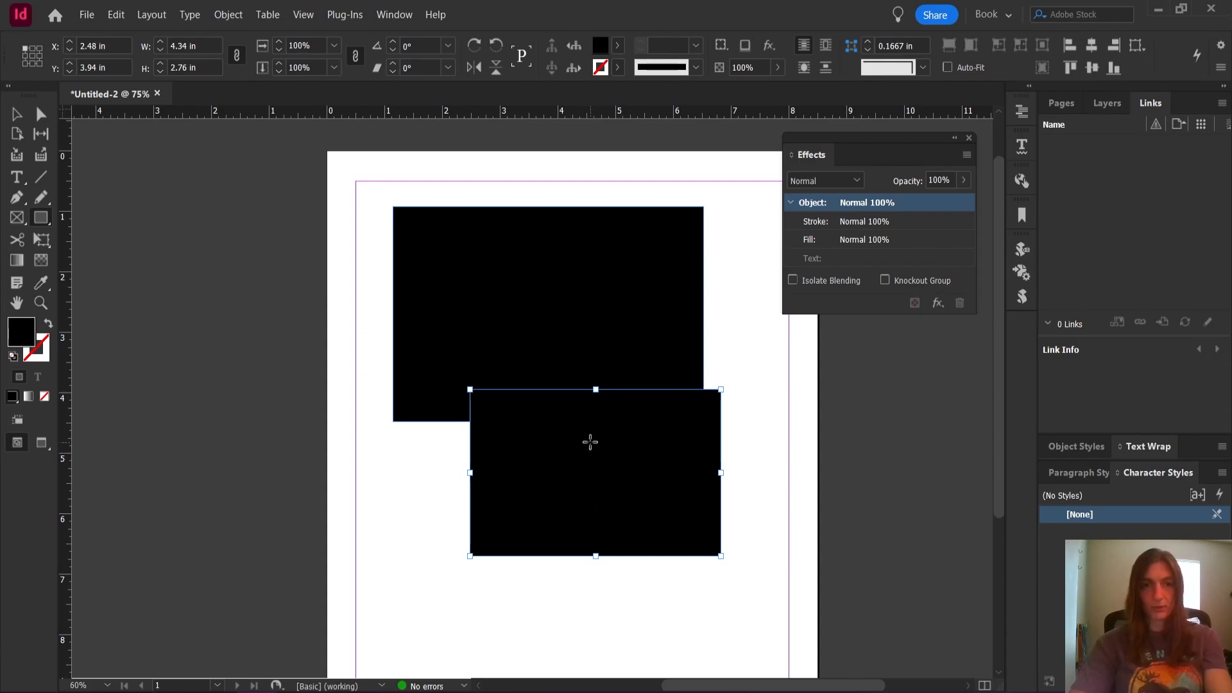
left_click(48, 325)
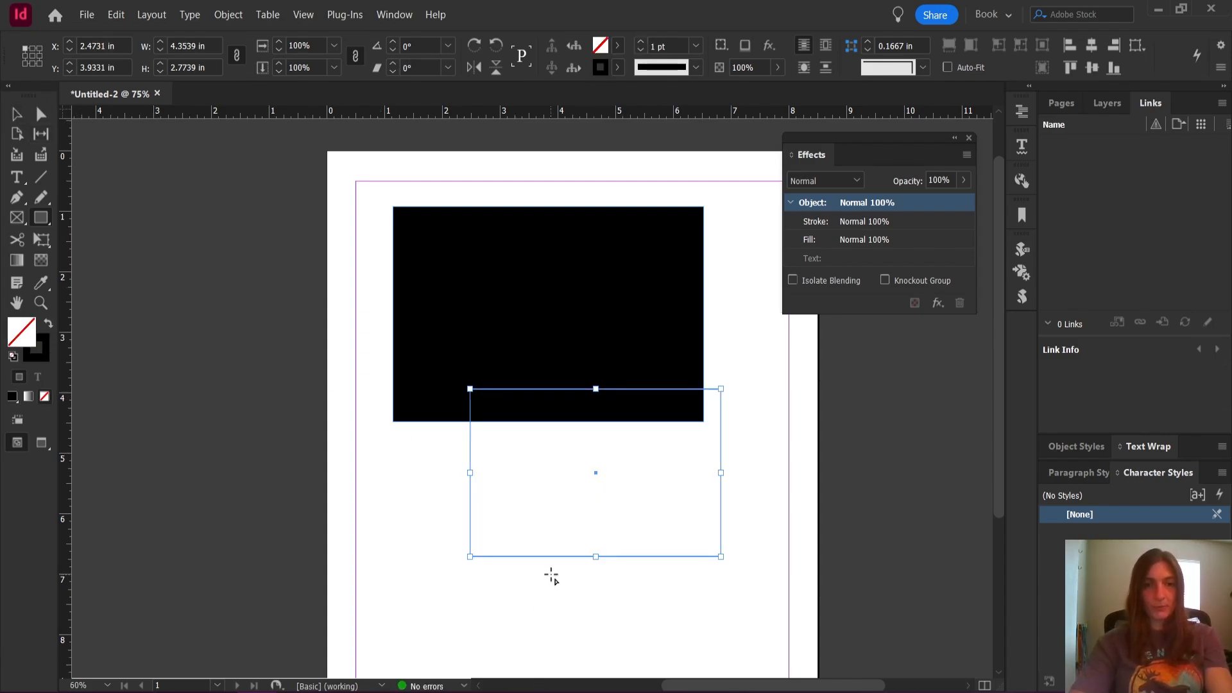
scroll(547, 584, "up", 2)
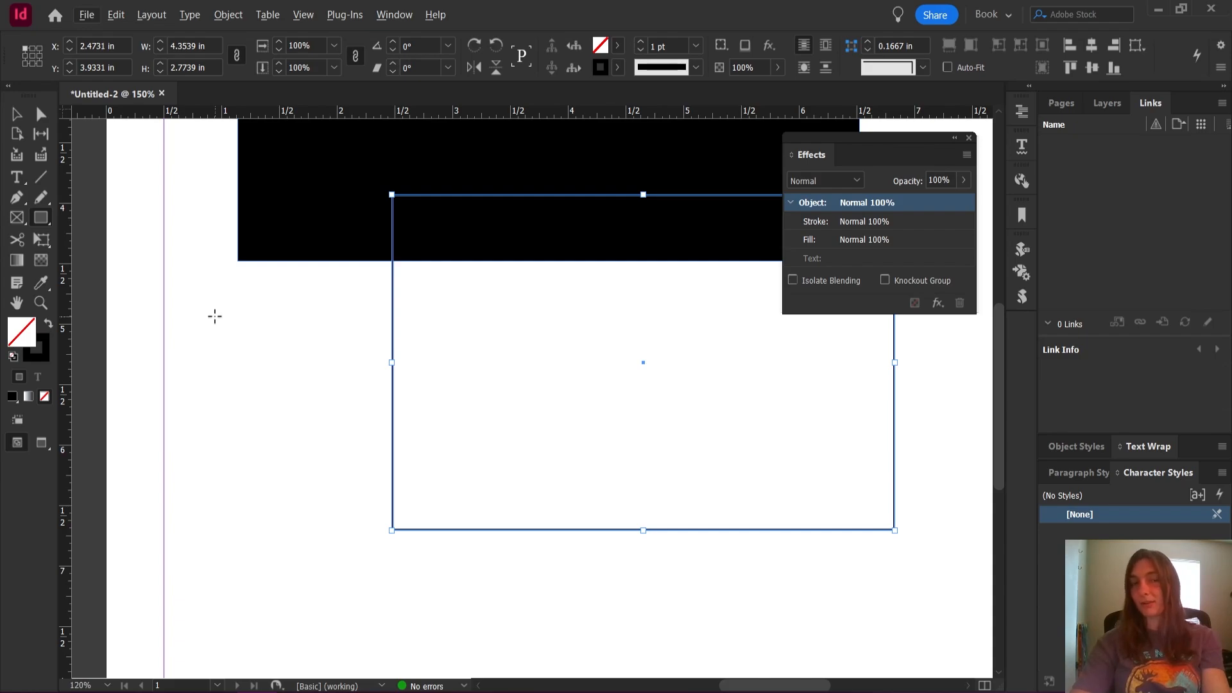
left_click_drag(193, 290, 454, 435)
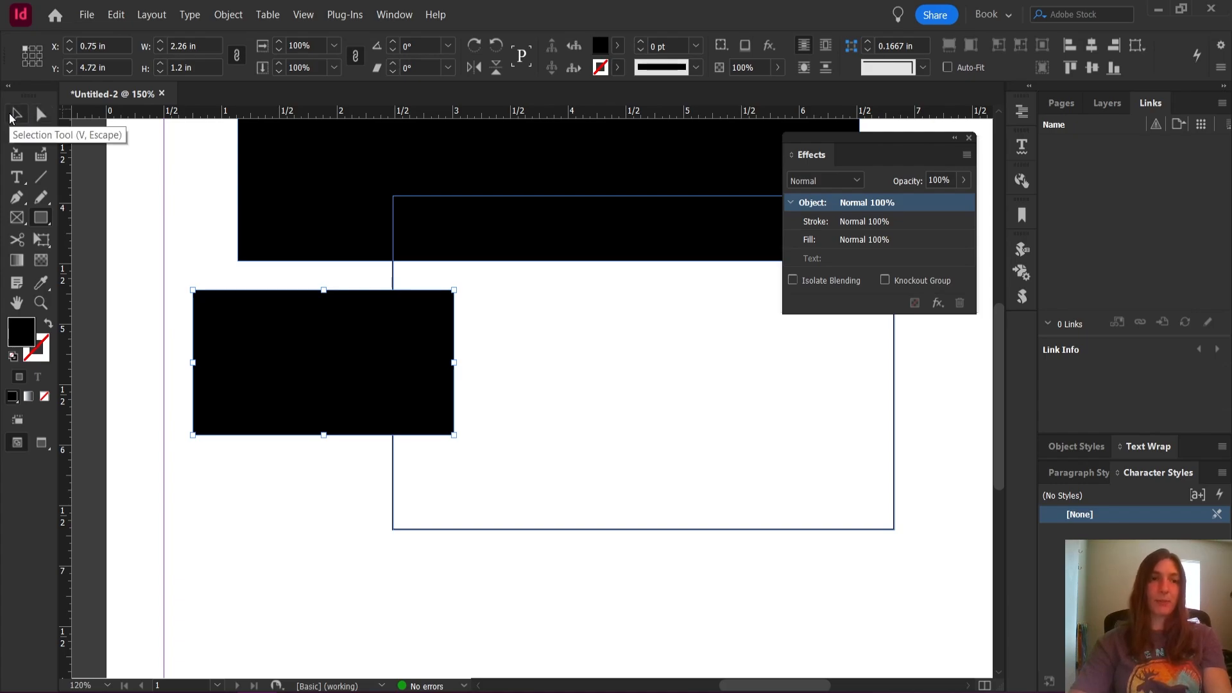
With nothing selected, swap the default fill and stroke to a black outline, then draw two rectangles, the second about 1.8 × 1.6 in
left_click(12, 116)
left_click(119, 204)
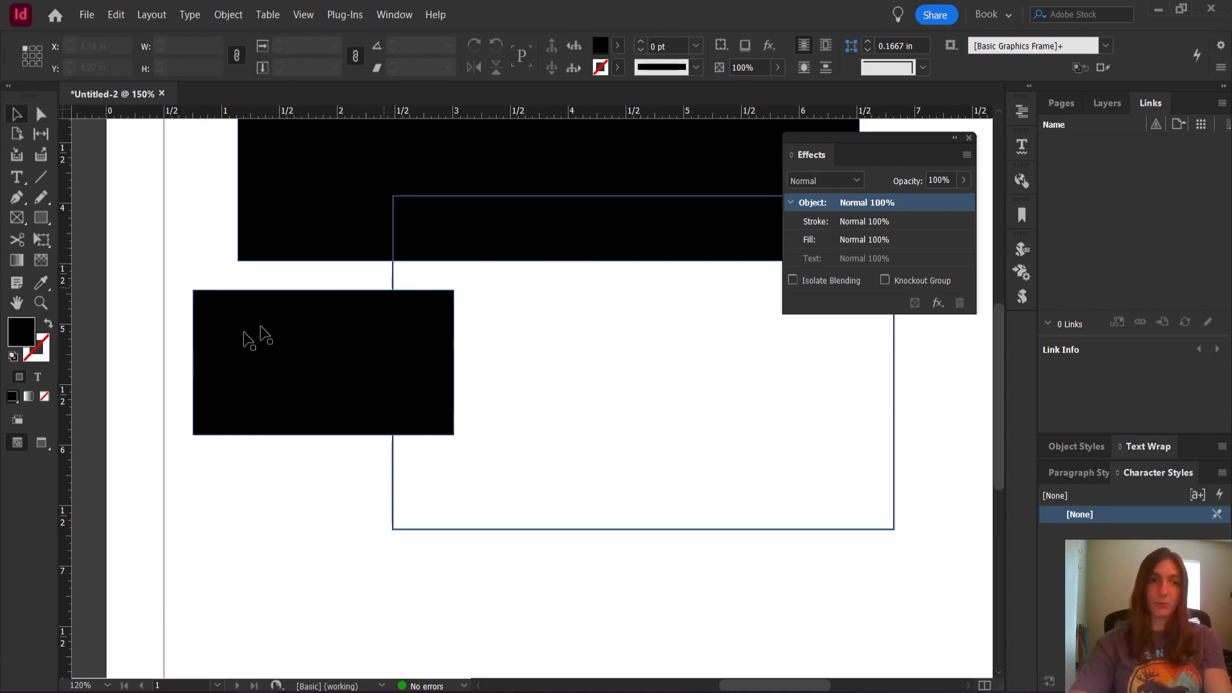
left_click(47, 324)
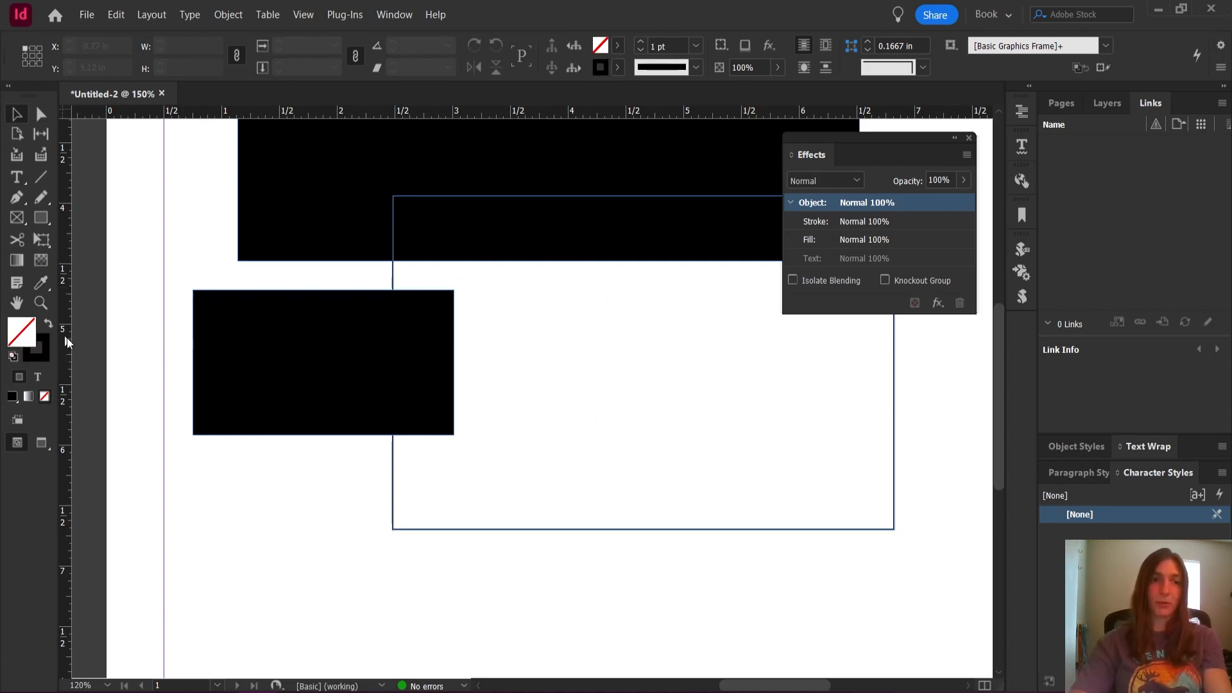
left_click(39, 220)
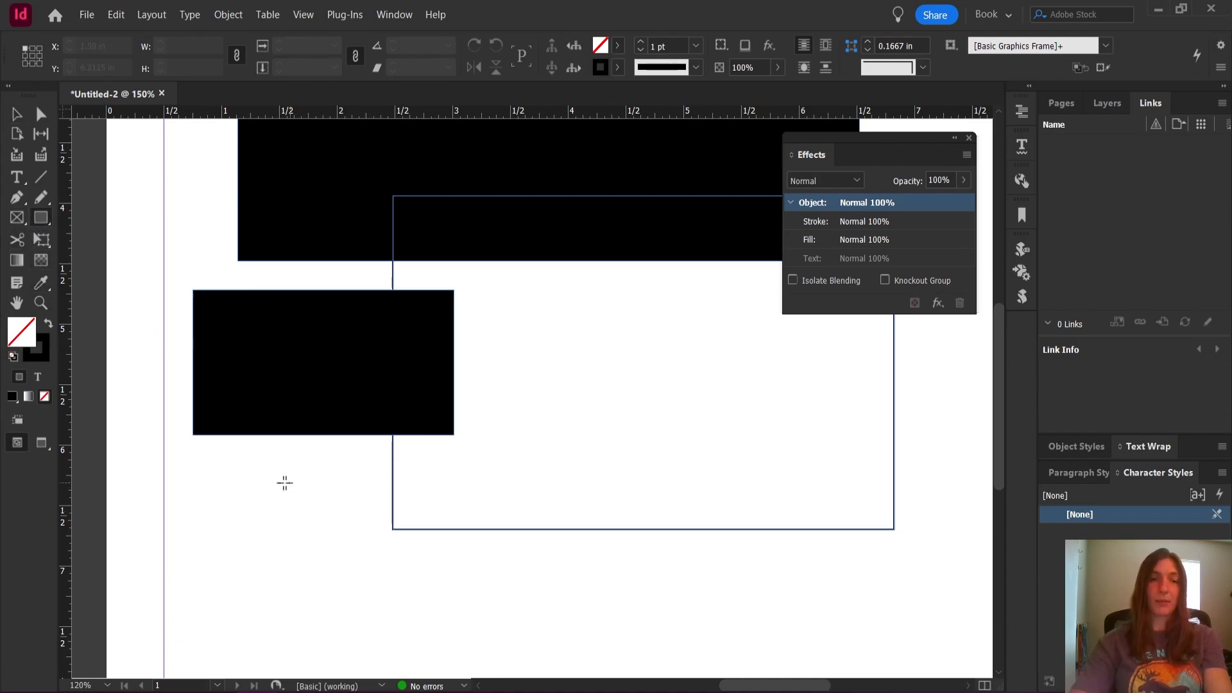
left_click_drag(234, 486, 458, 603)
left_click_drag(636, 560, 434, 371)
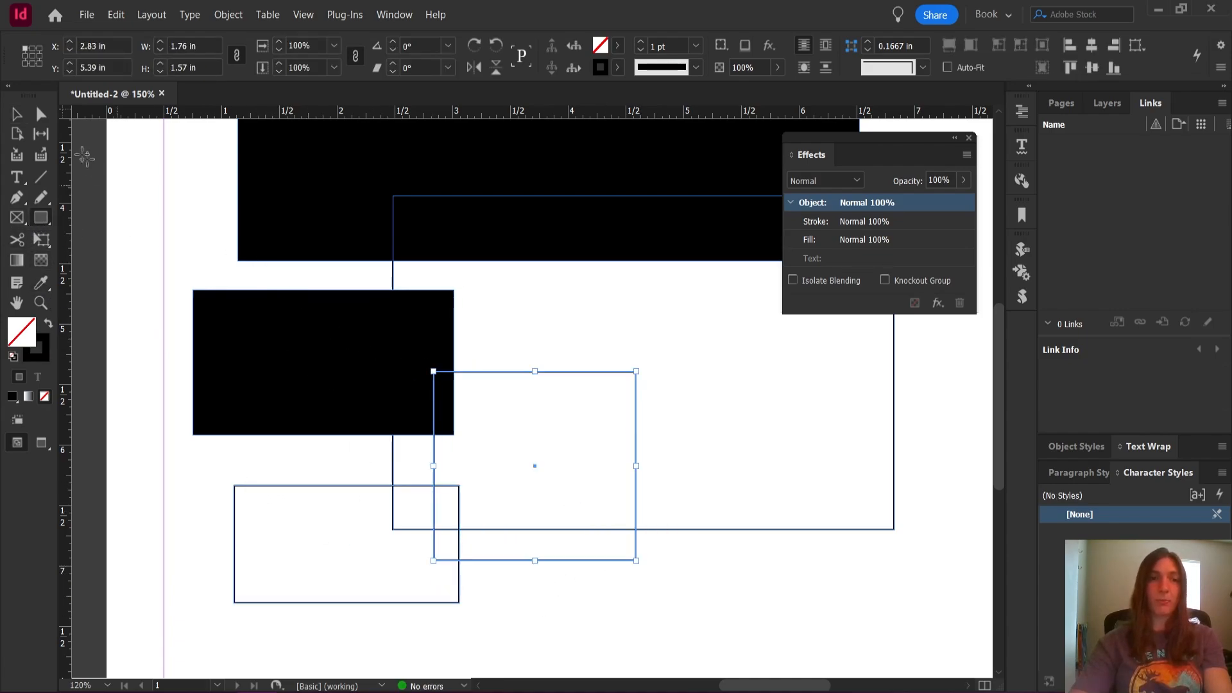
Swap the selected rectangle to a black fill, then draw two outlined rectangles about 2.1 × 1.7 in and 3.8 × 2.1 in
left_click(48, 325)
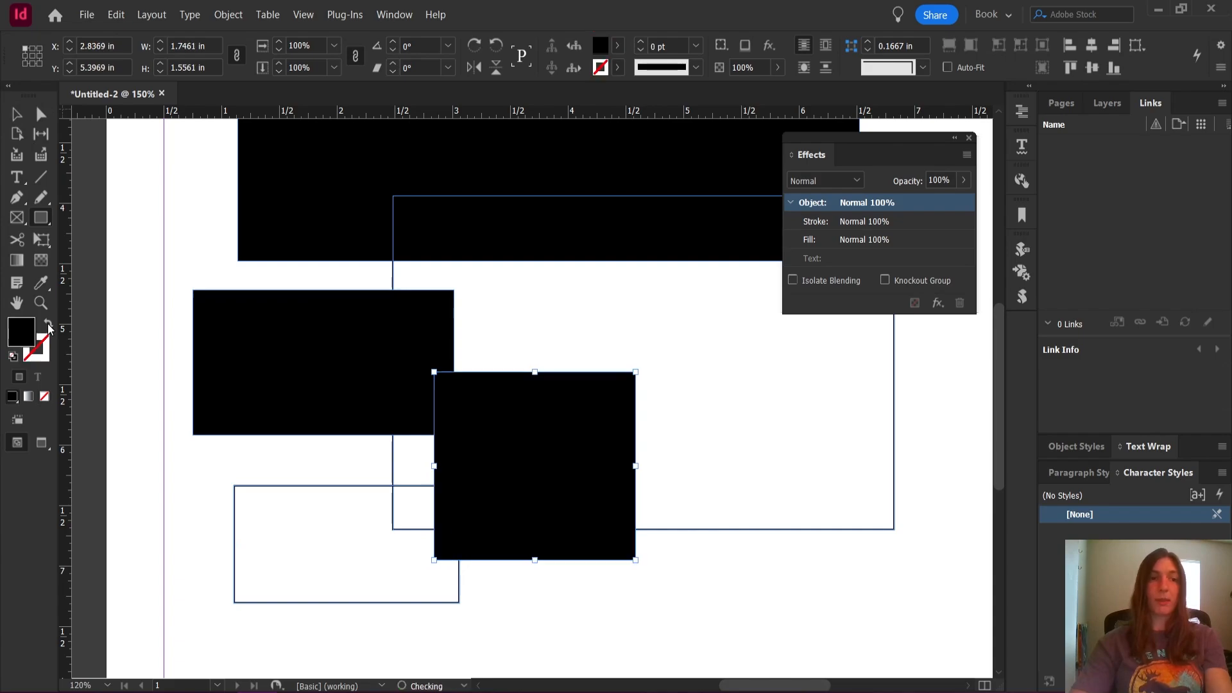
left_click_drag(534, 290, 773, 494)
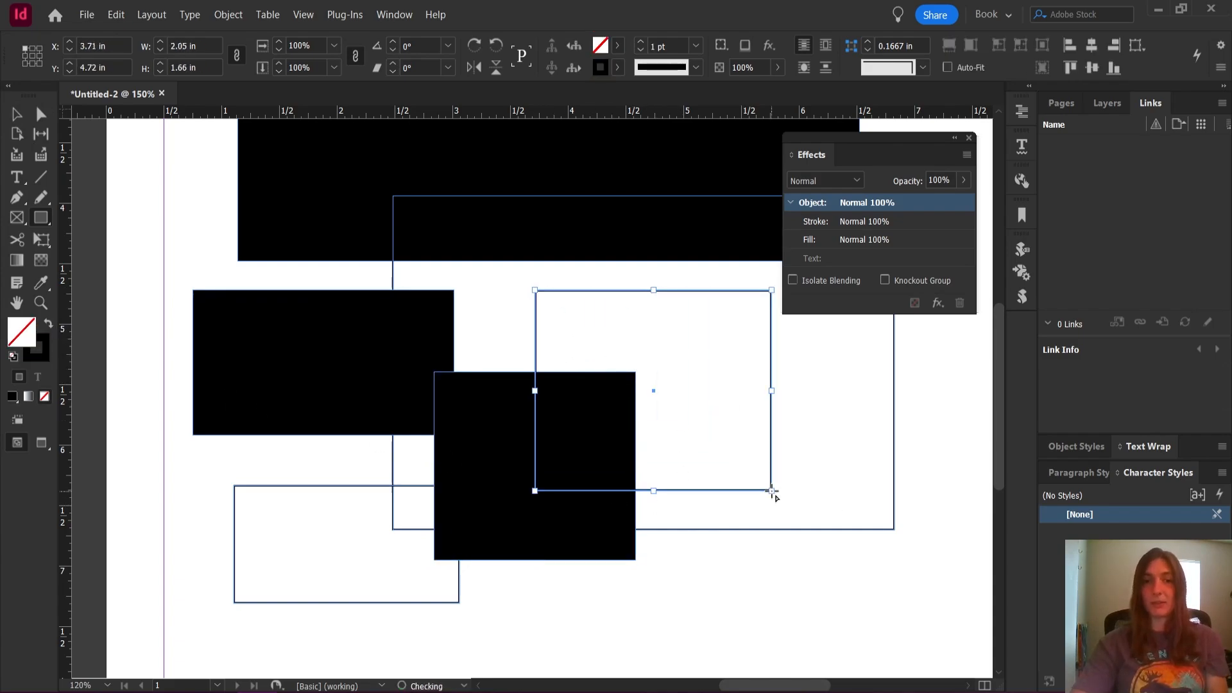
left_click_drag(845, 556, 388, 274)
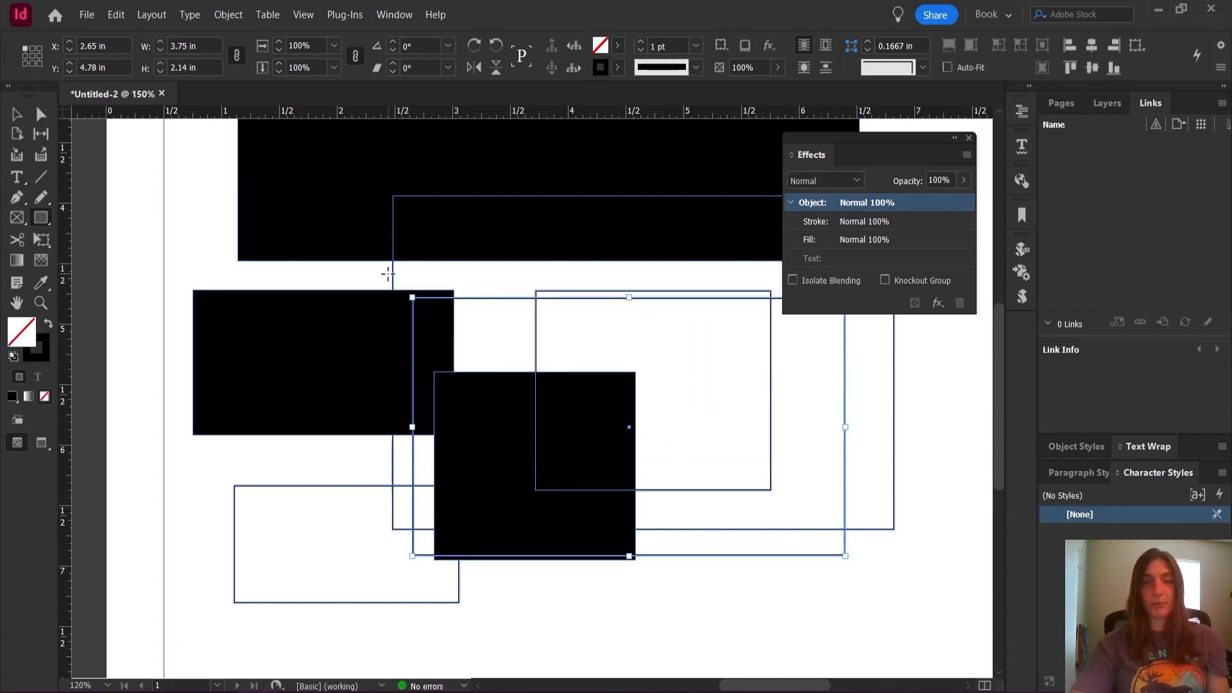
Select all the rectangles on the page and delete them to clear it
scroll(511, 276, "down", 2)
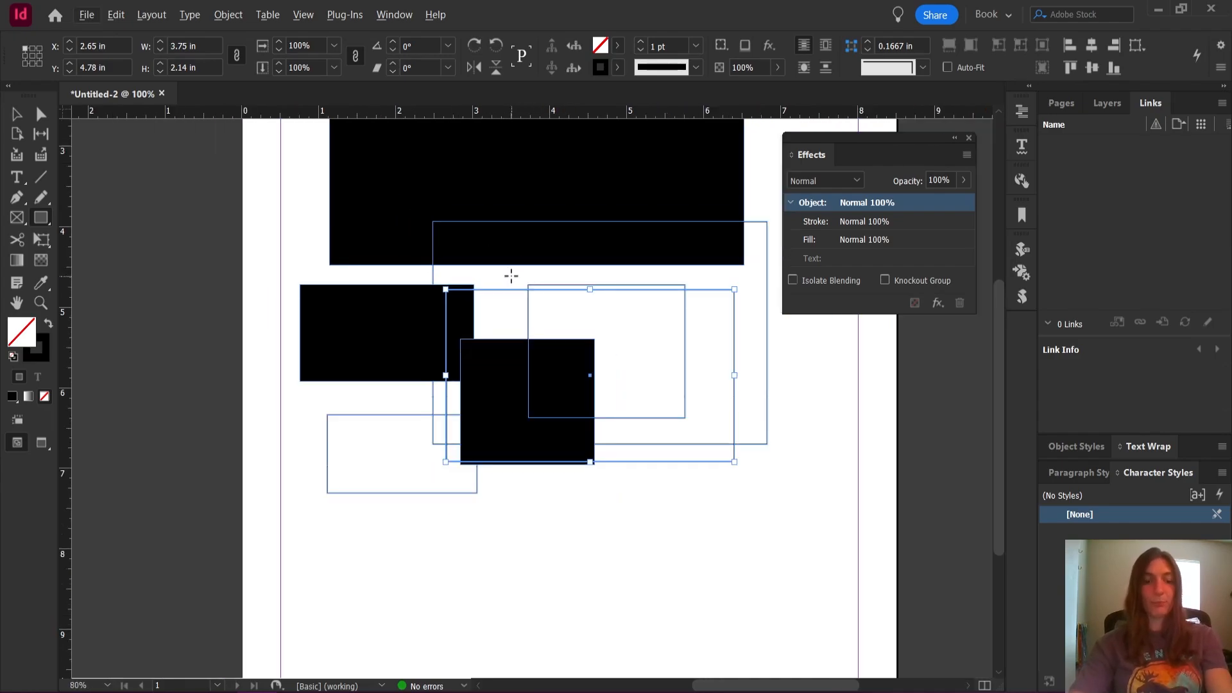
key("v")
left_click(23, 117)
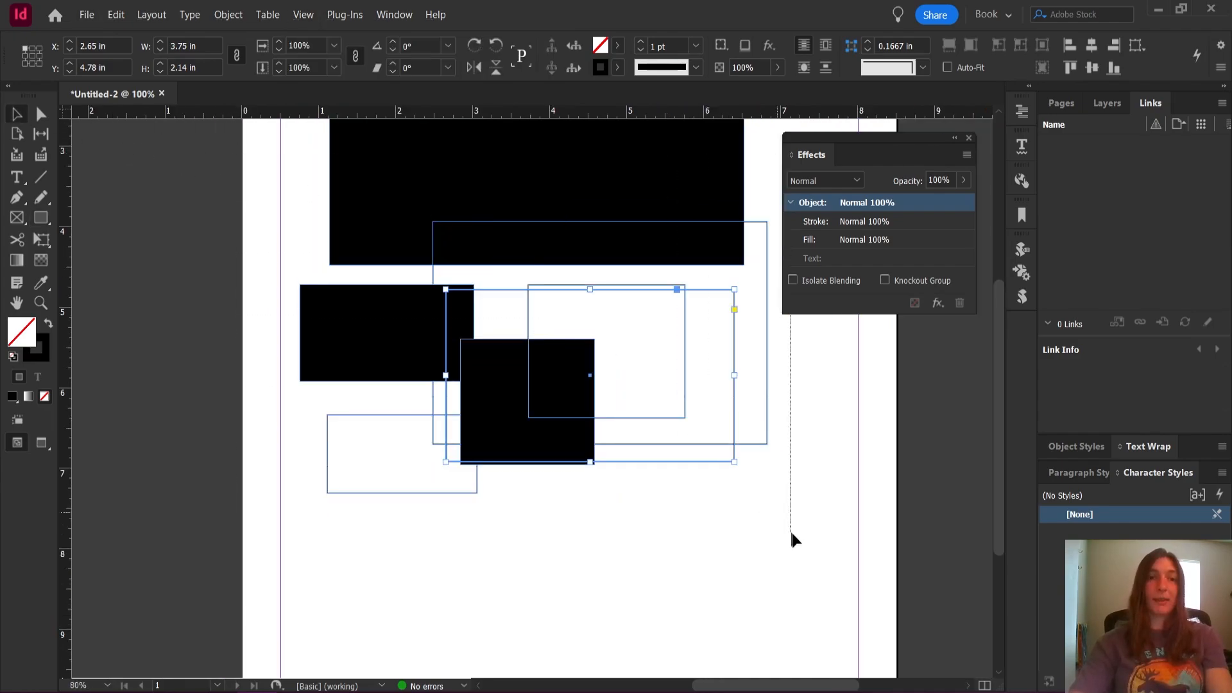
key("Delete")
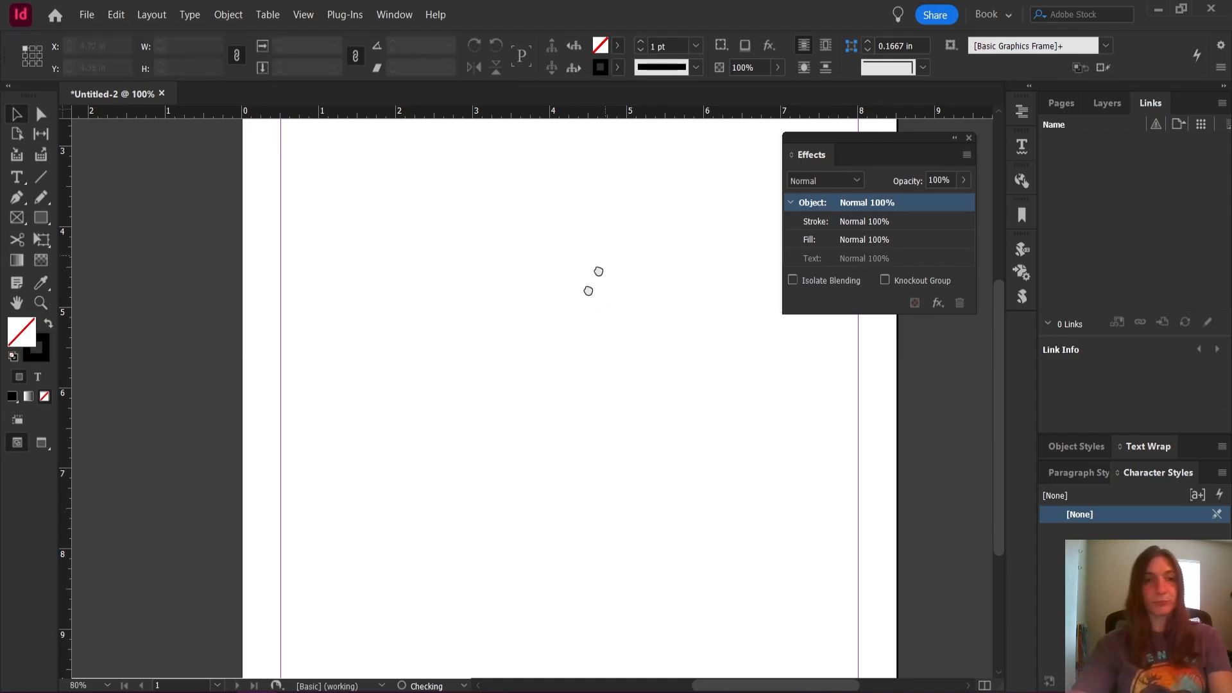
Create a text frame about 7.5 × 4.7 in within the page's upper margins and fill it with placeholder text
left_click_drag(598, 272, 447, 562)
left_click(30, 172)
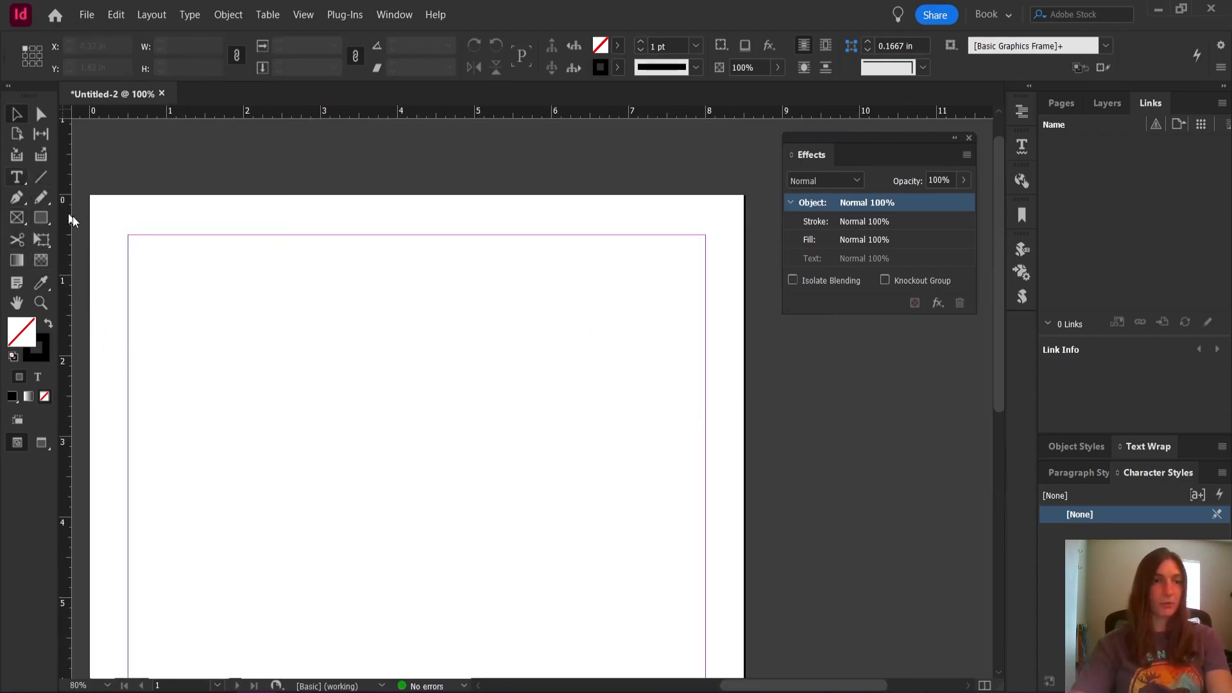
left_click(325, 445)
left_click(190, 14)
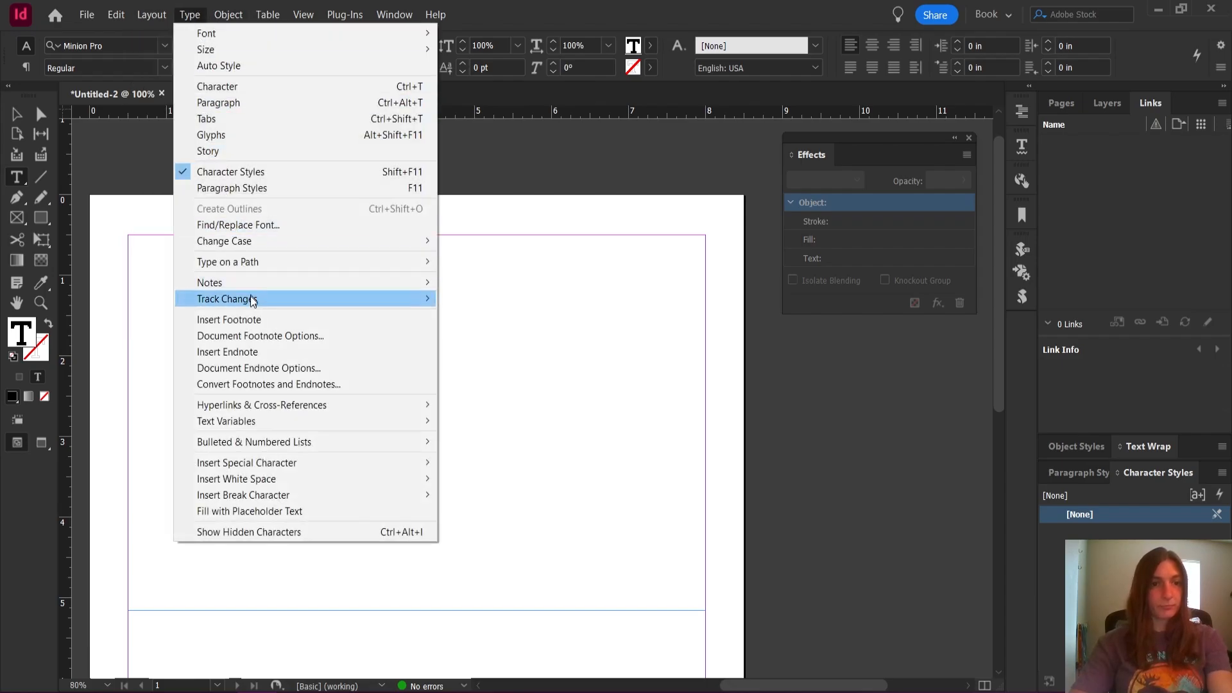
left_click(306, 509)
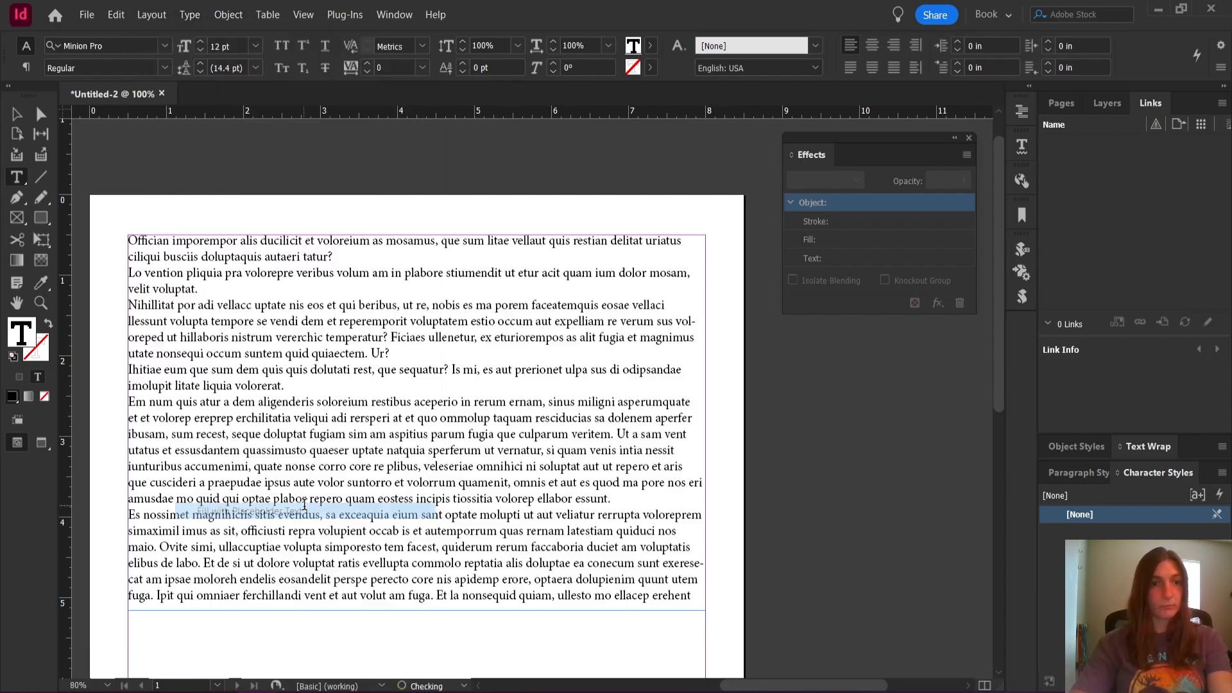
Add a blank line after each of the first two paragraphs and format the first paragraph in 16 pt Montserrat Alternates Black Italic
left_click(23, 121)
double_click(163, 252)
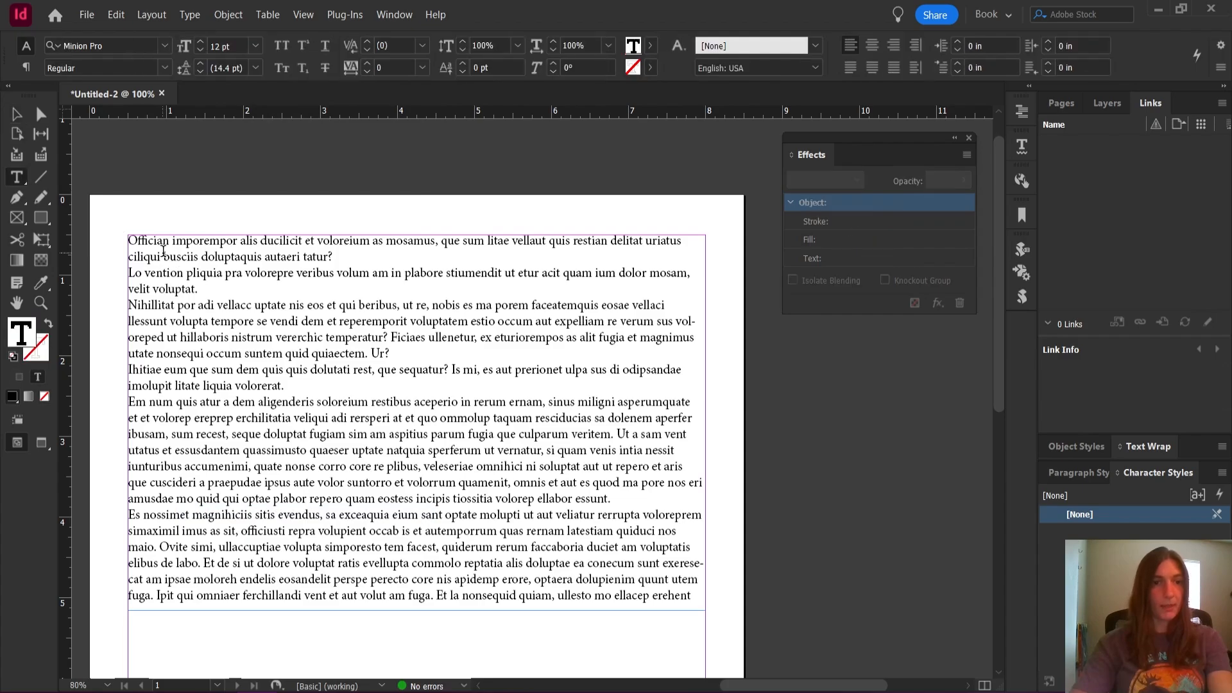
left_click(219, 293)
key("Return")
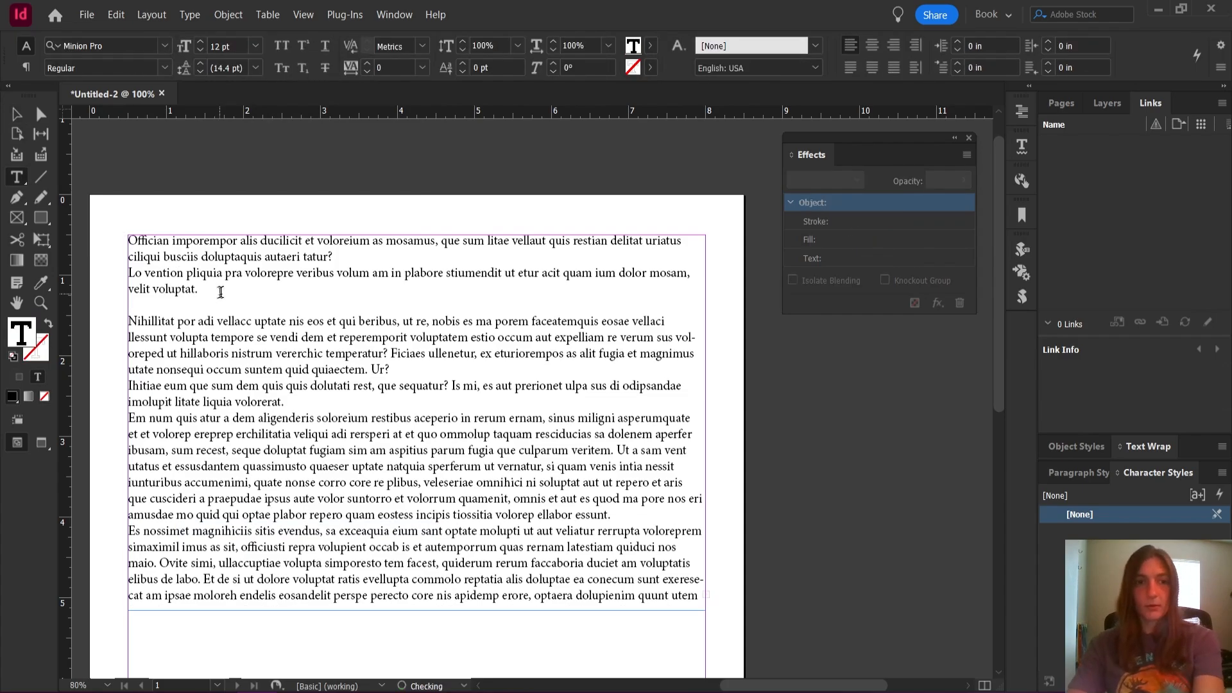
left_click(332, 256)
key("Return")
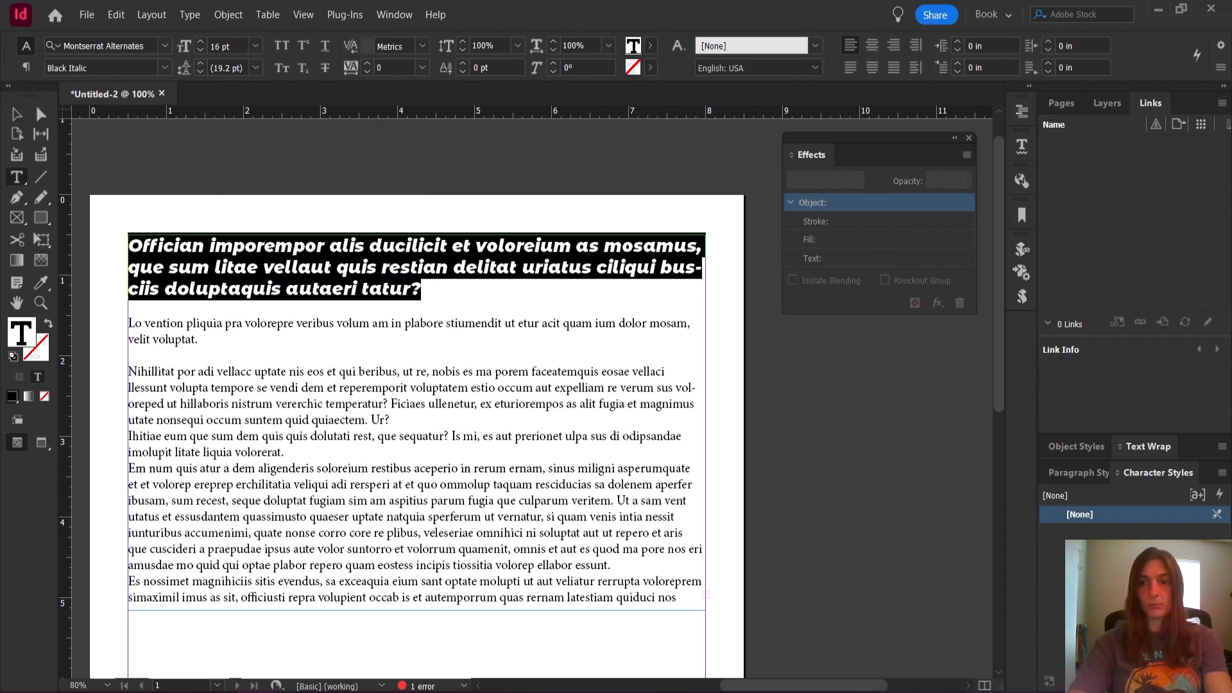
Create a paragraph style named H1 from the selected heading
key("F11")
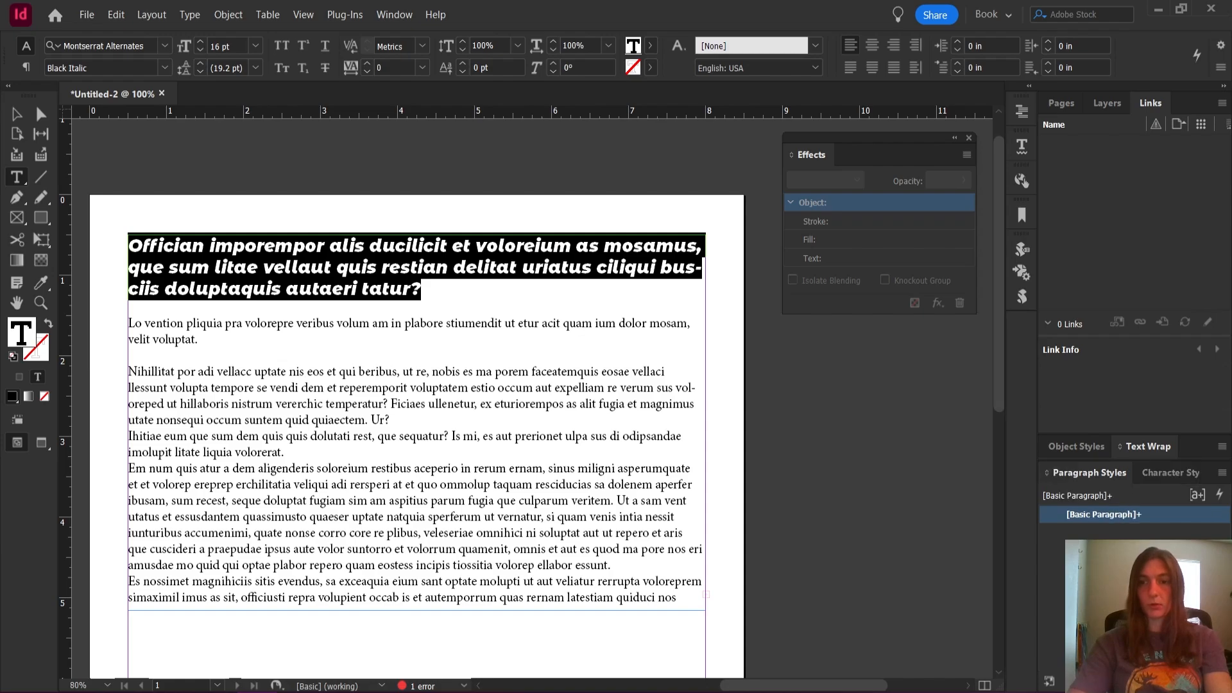
left_click(1122, 534)
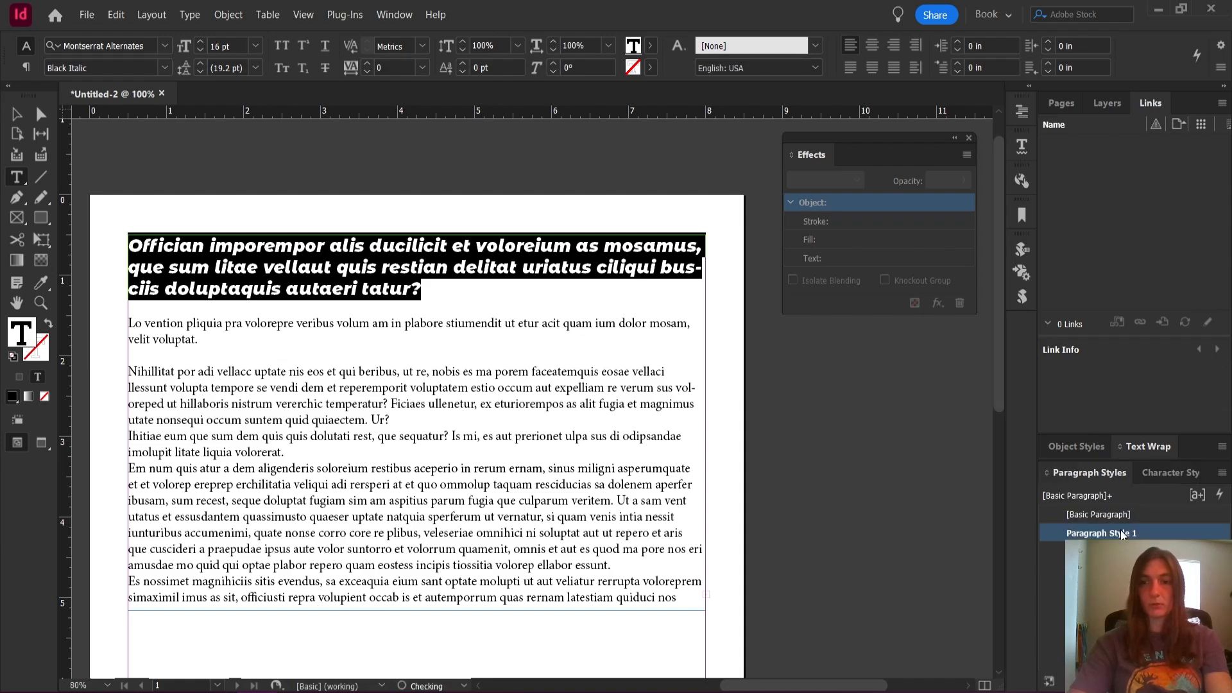
double_click(1122, 534)
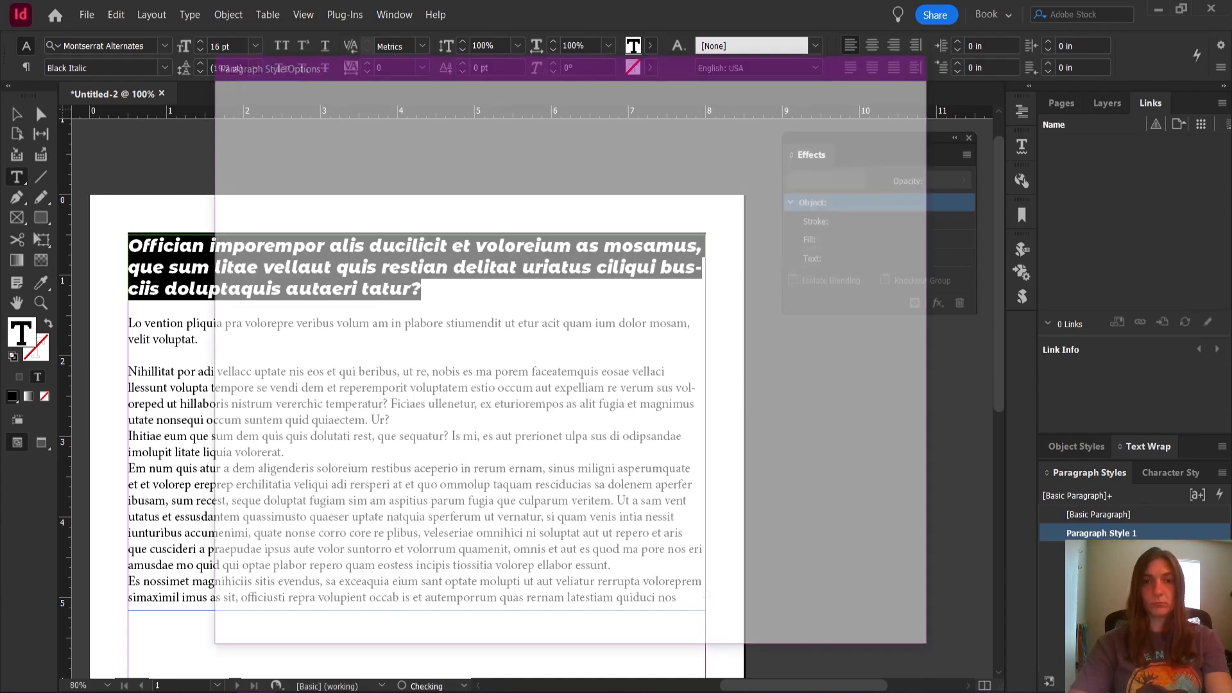
type("H1")
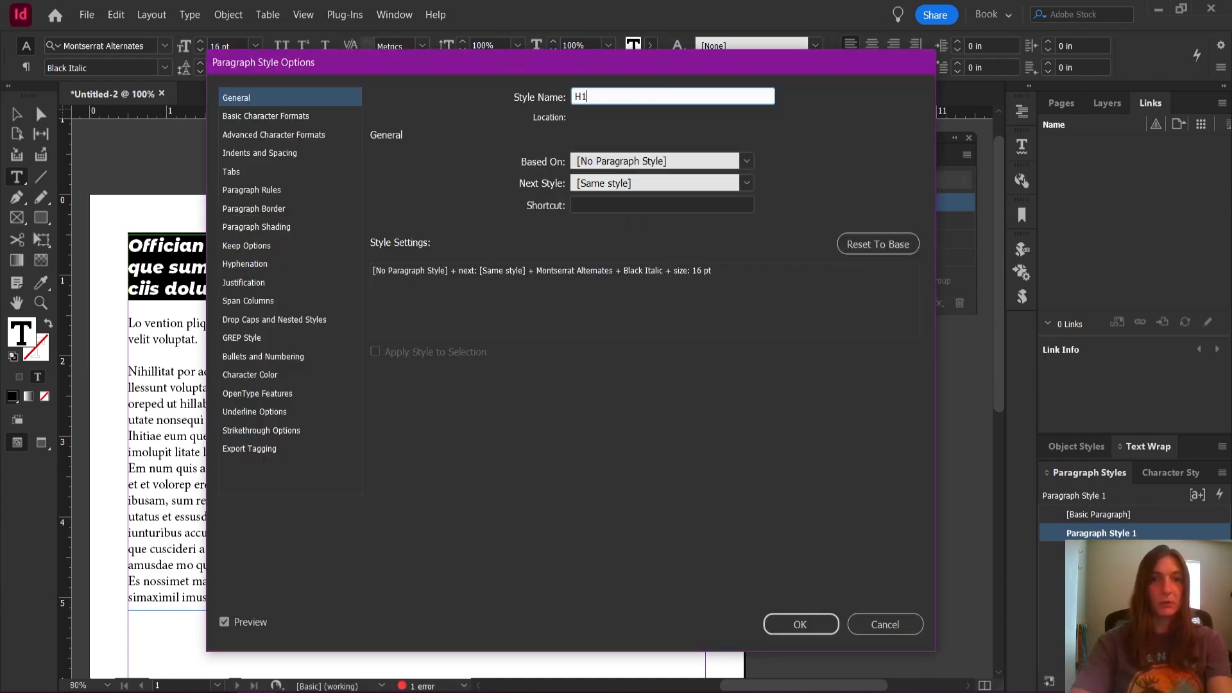
left_click(811, 629)
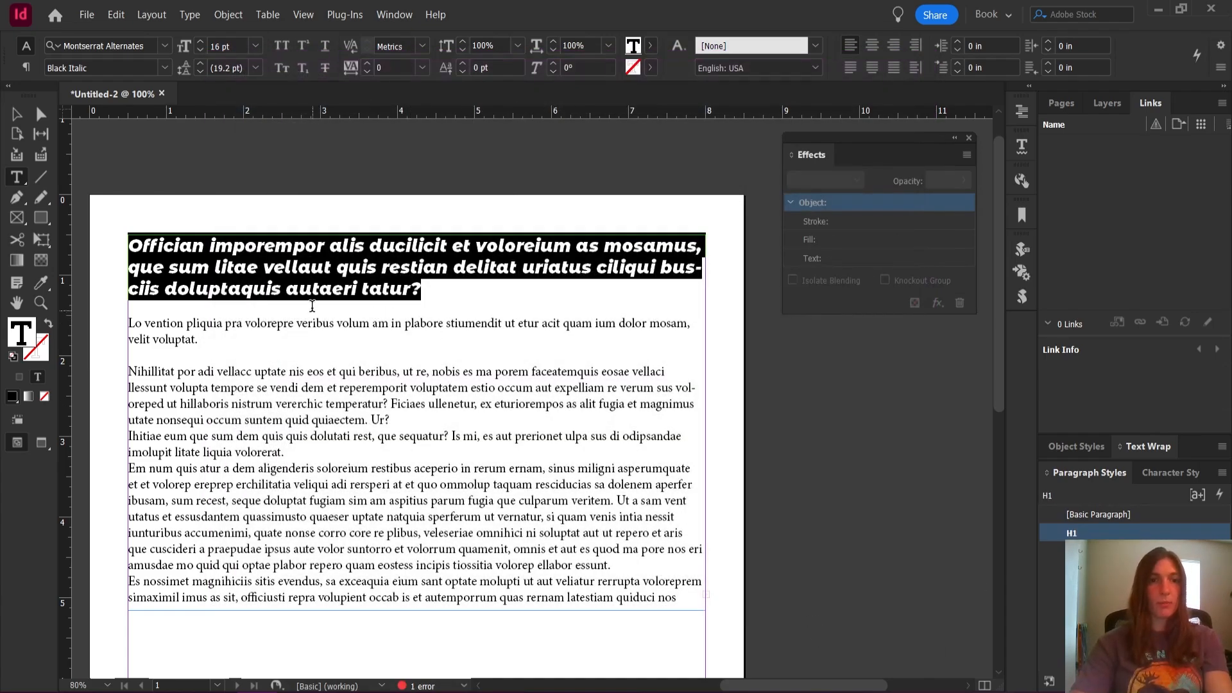
Select text across the body paragraphs below the heading and create a paragraph style named Body from it
left_click(308, 323)
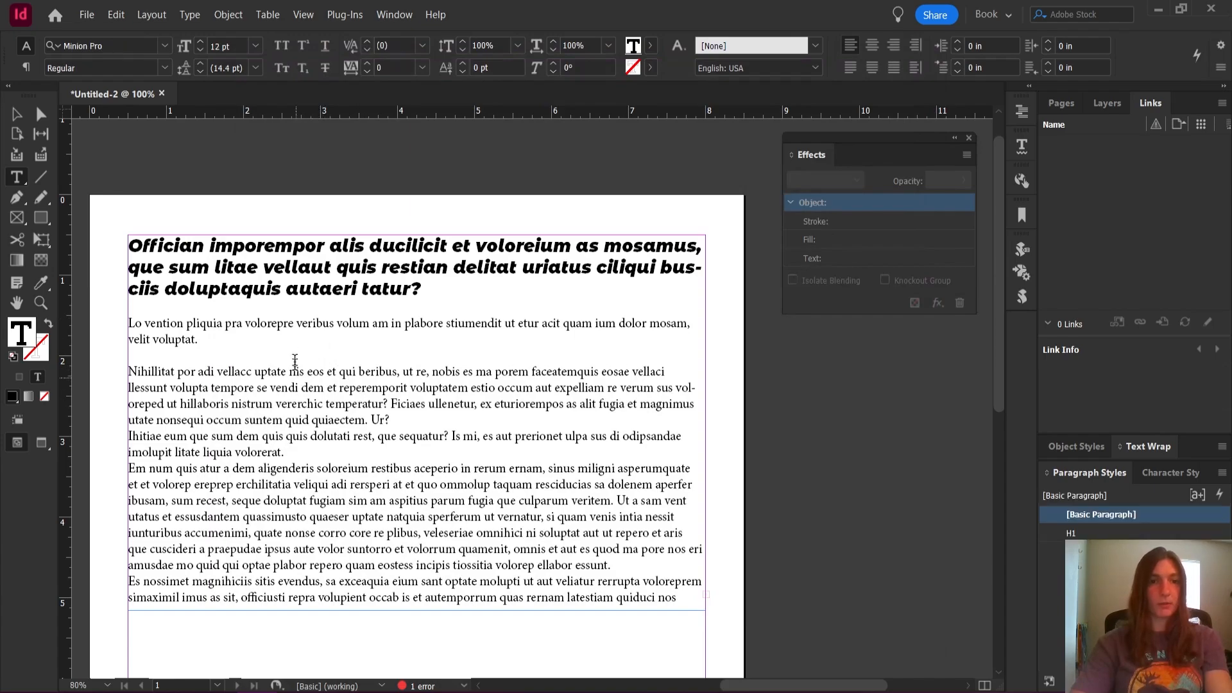
left_click_drag(276, 323, 339, 388)
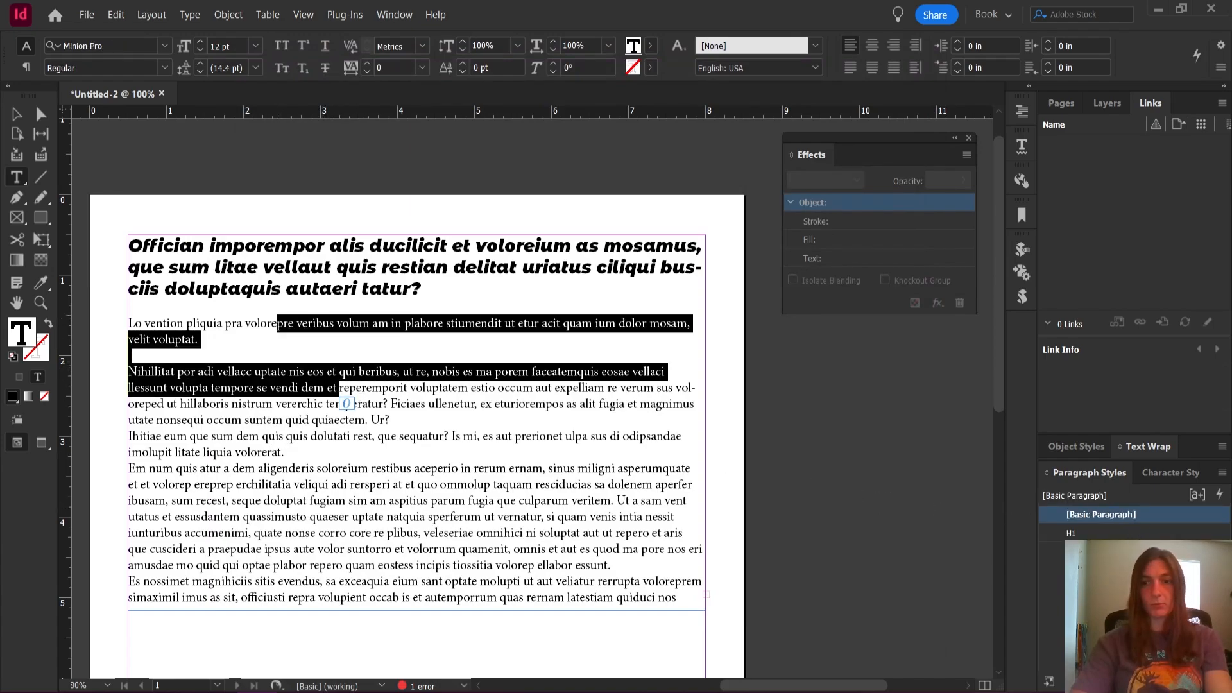
key("ctrl+z")
double_click(1099, 535)
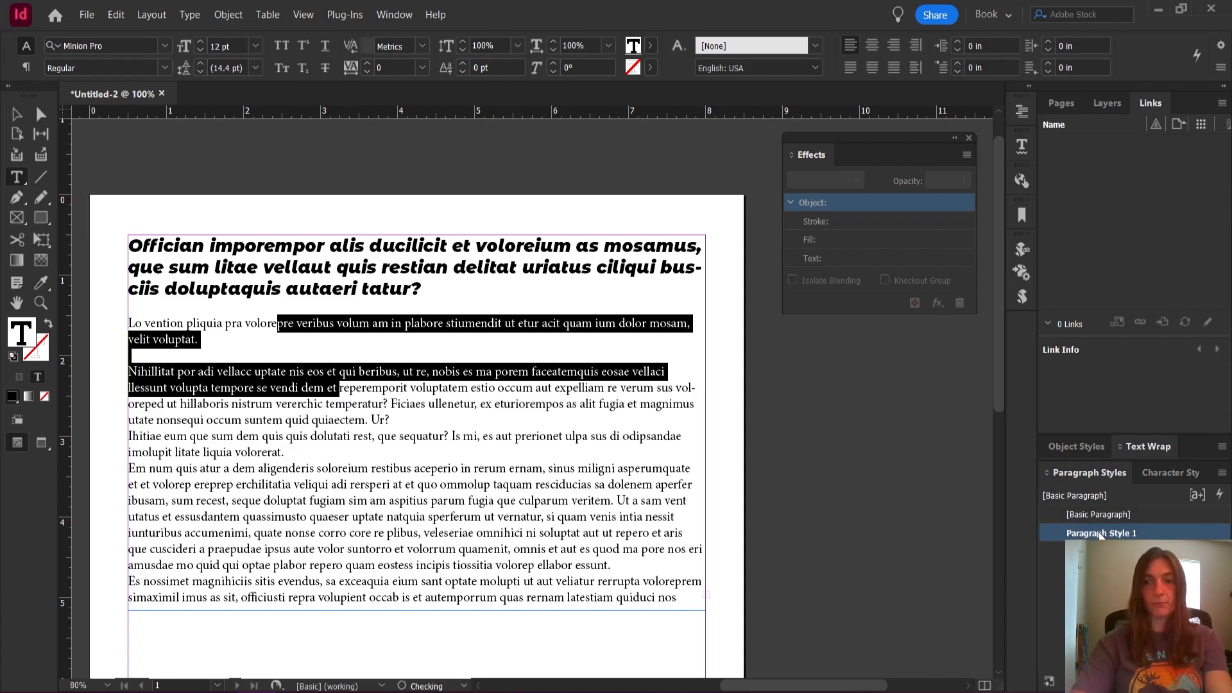
type("Body")
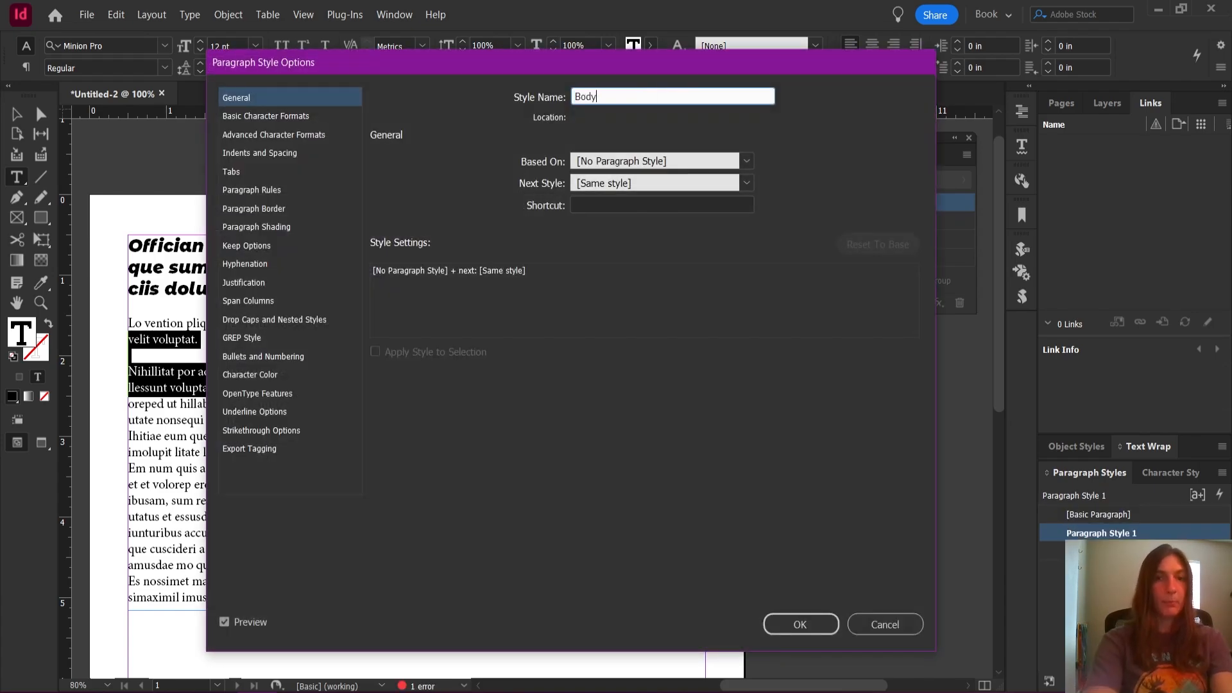
left_click(803, 622)
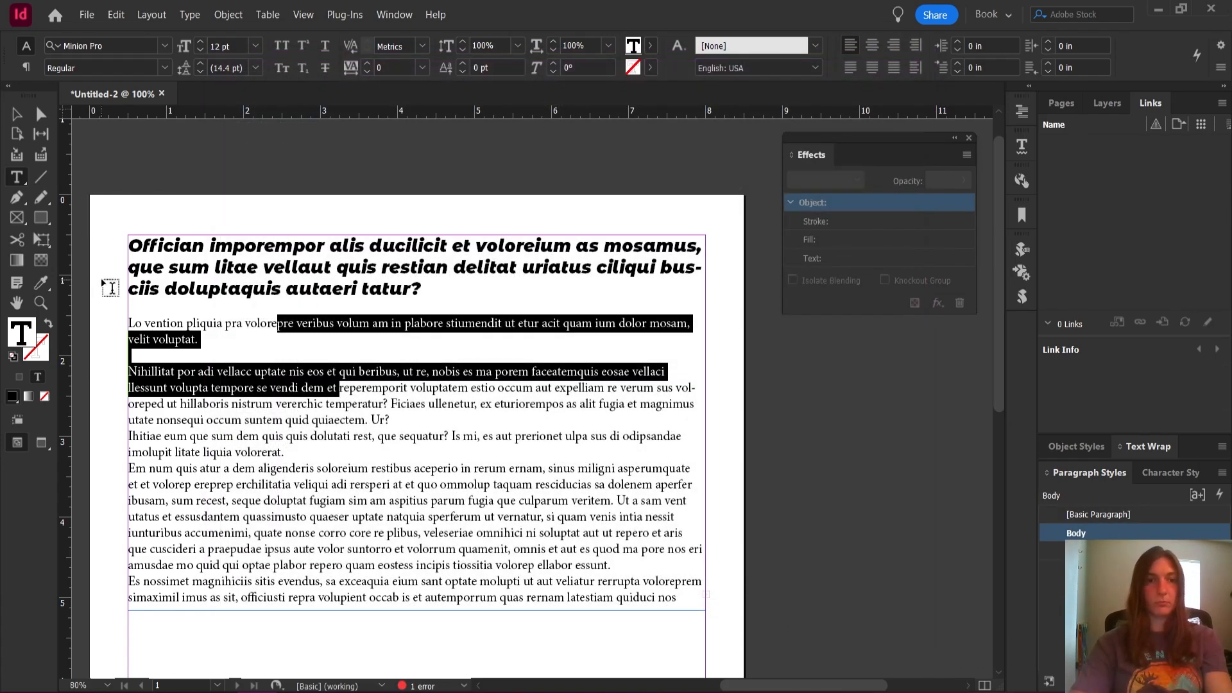
Extend the text frame's lower edge to about 7.4 in down the page
left_click(342, 352)
scroll(565, 473, "down", 3)
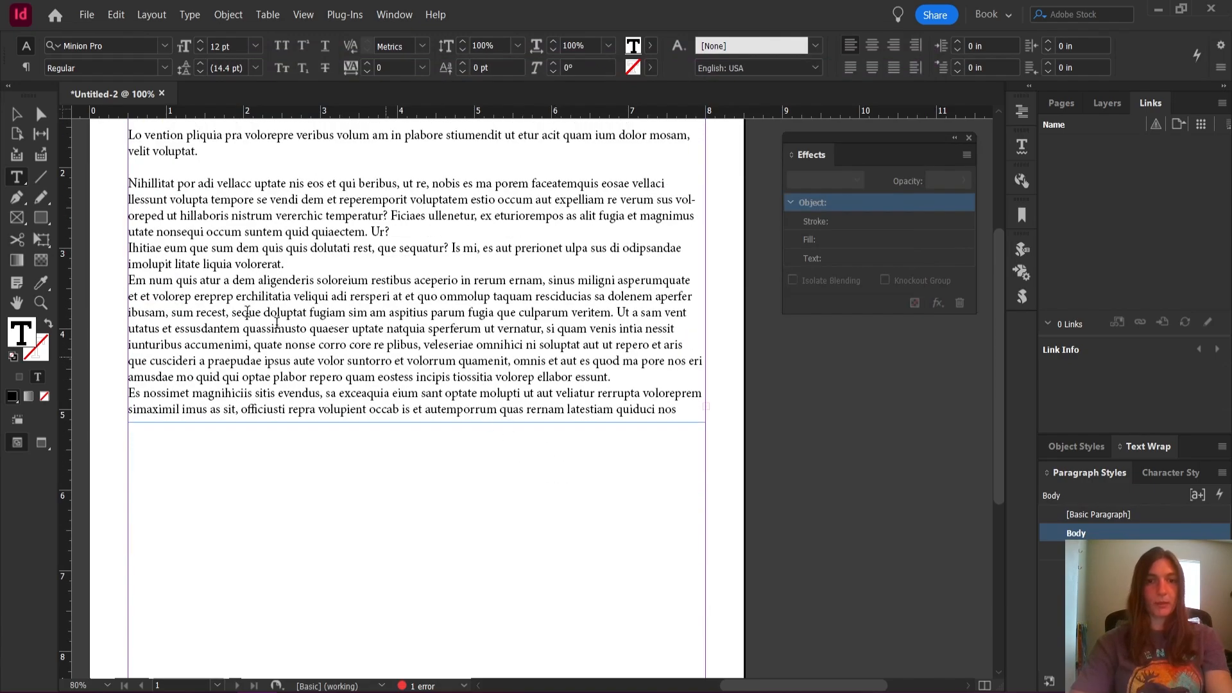
left_click(17, 114)
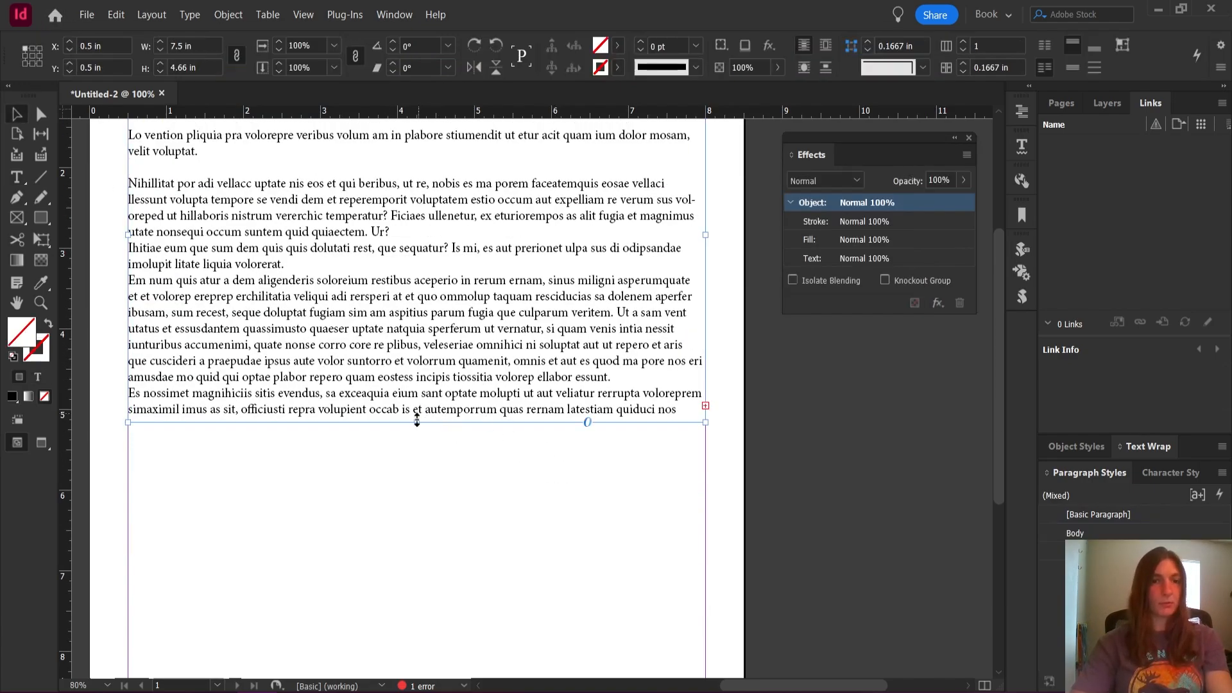
left_click_drag(417, 423, 417, 601)
Apply the H1 paragraph style at the blank line ending the body text and fill the rest of the frame with placeholder text
double_click(421, 491)
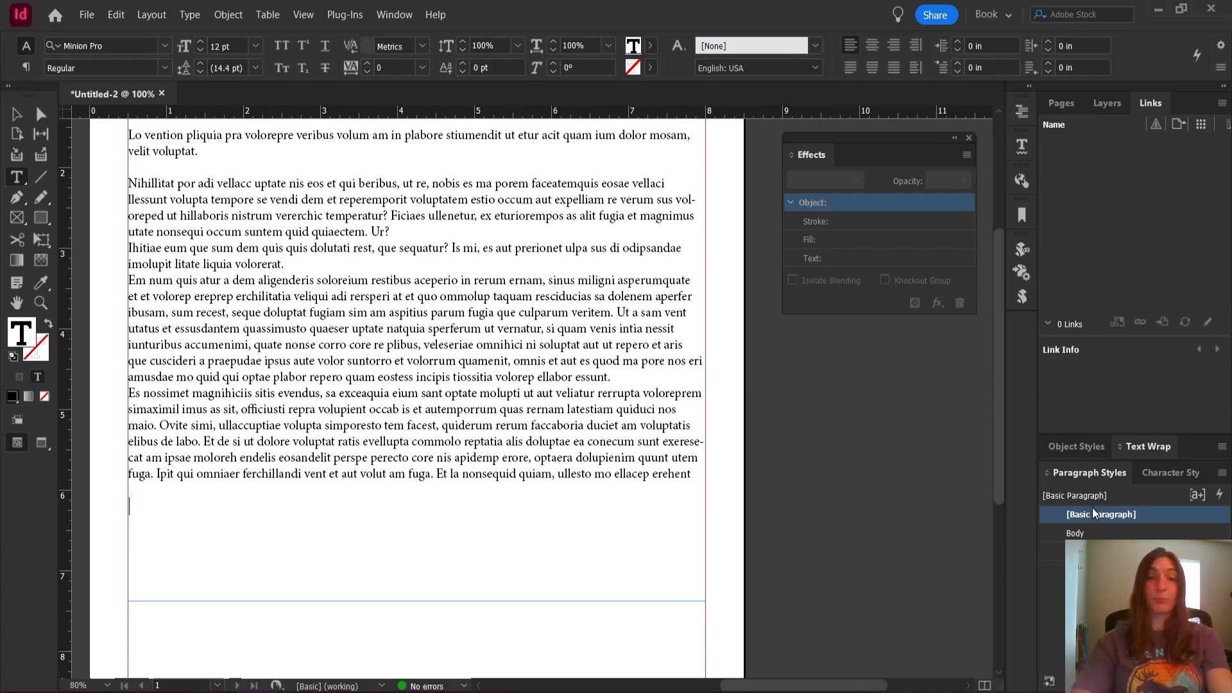
left_click(1092, 551)
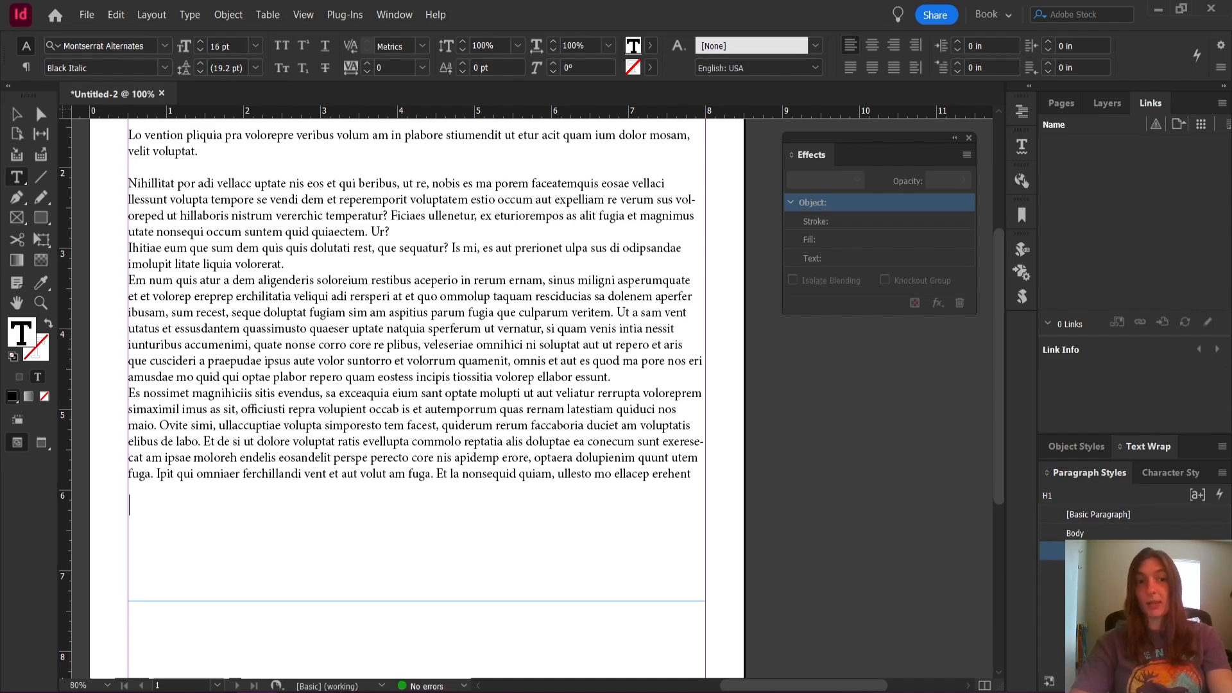
left_click(191, 17)
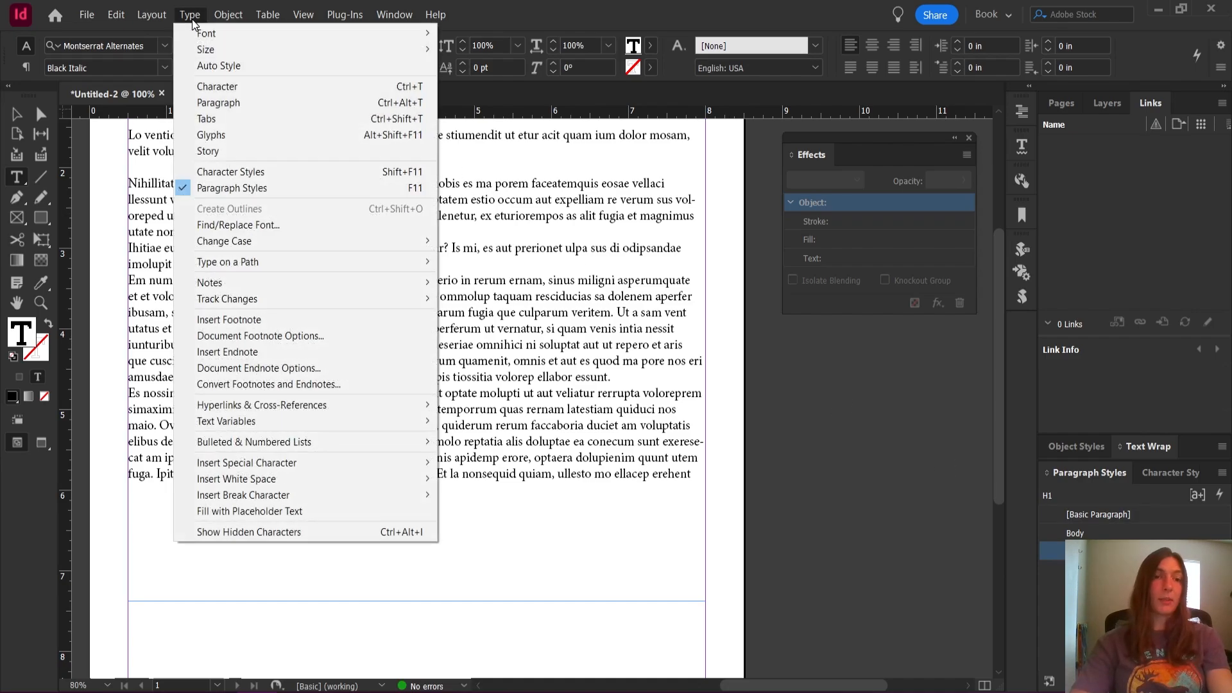
left_click(378, 511)
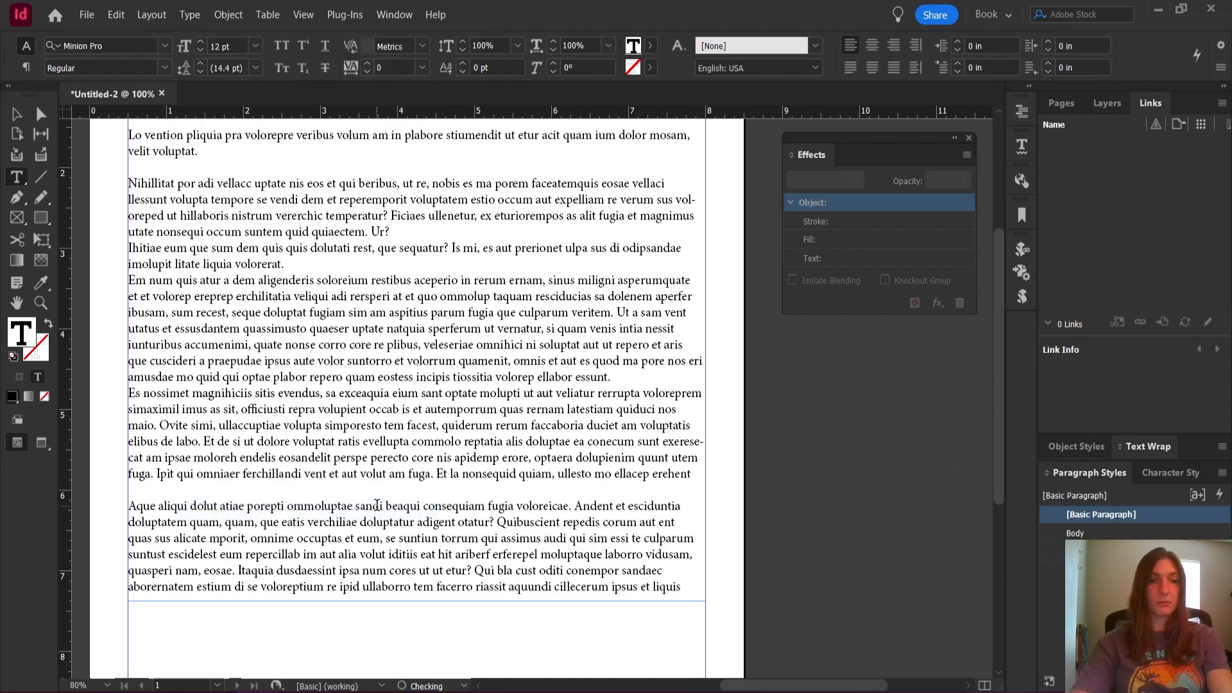
left_click_drag(366, 507, 466, 569)
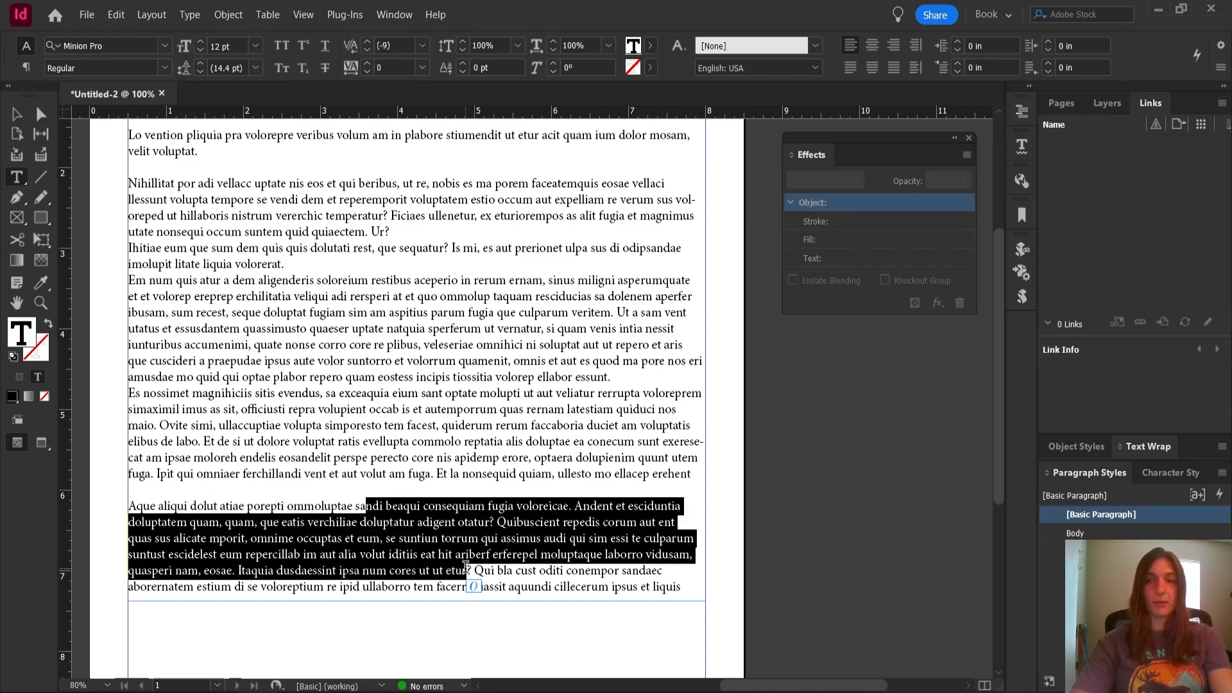
key("Escape")
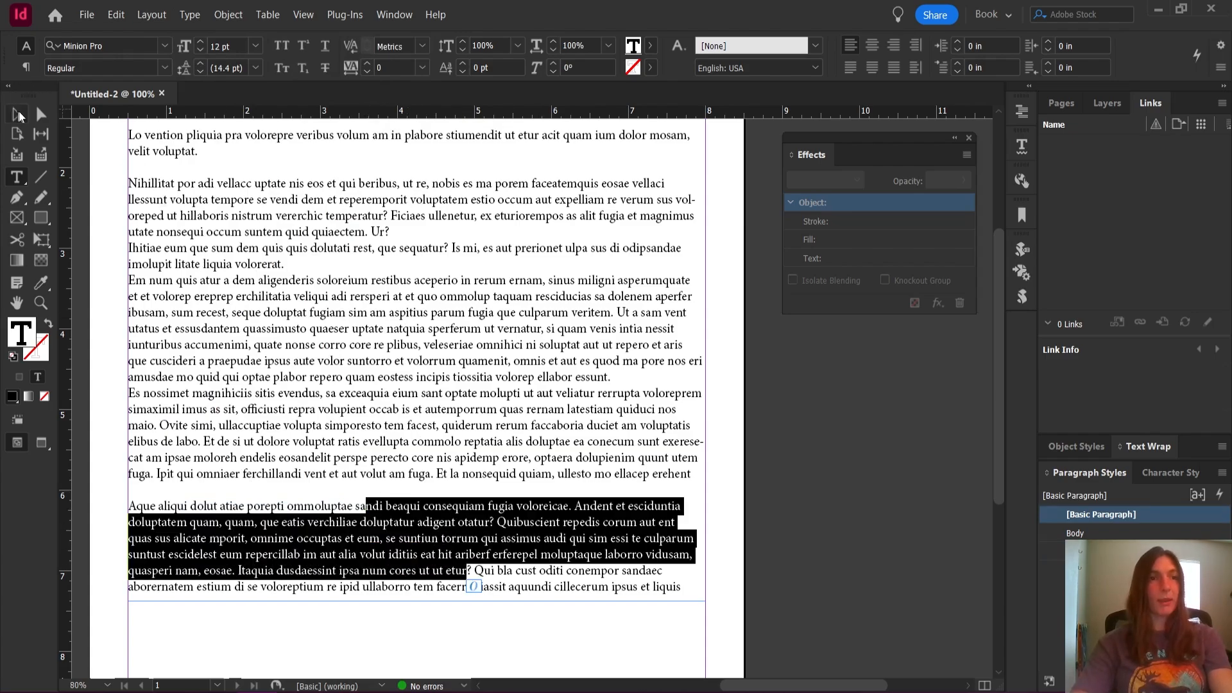
double_click(560, 510)
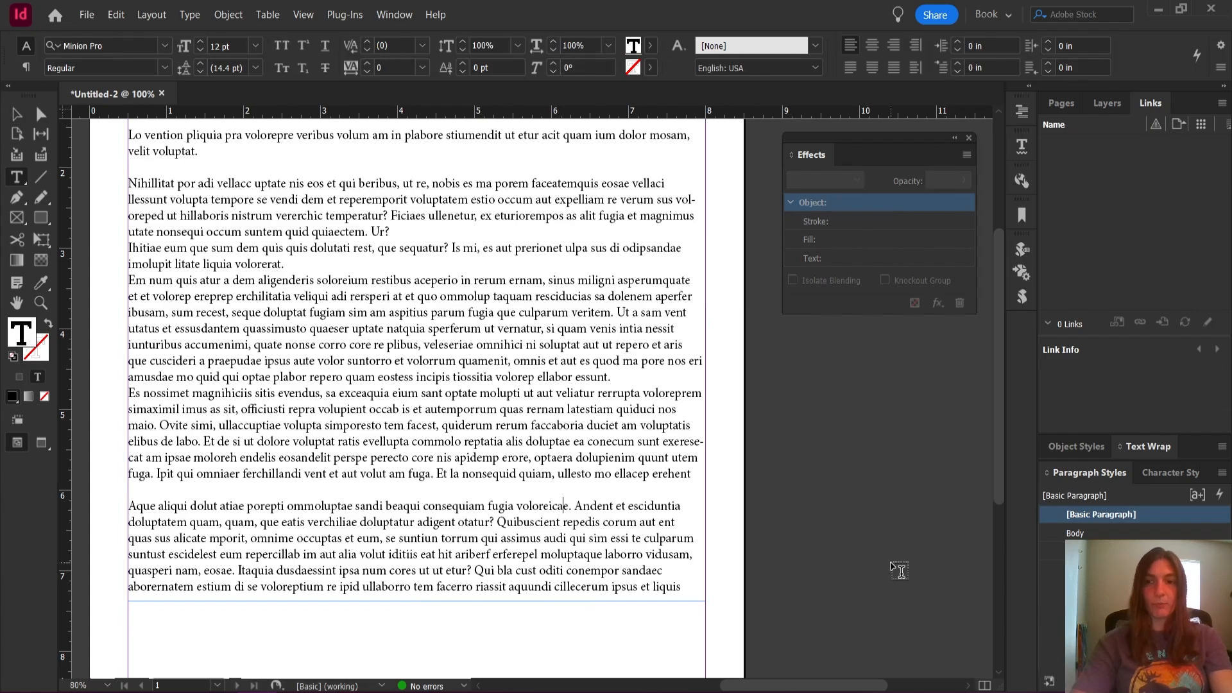
With nothing selected, make H1 the default paragraph style
scroll(898, 571, "down", 3)
key("Escape")
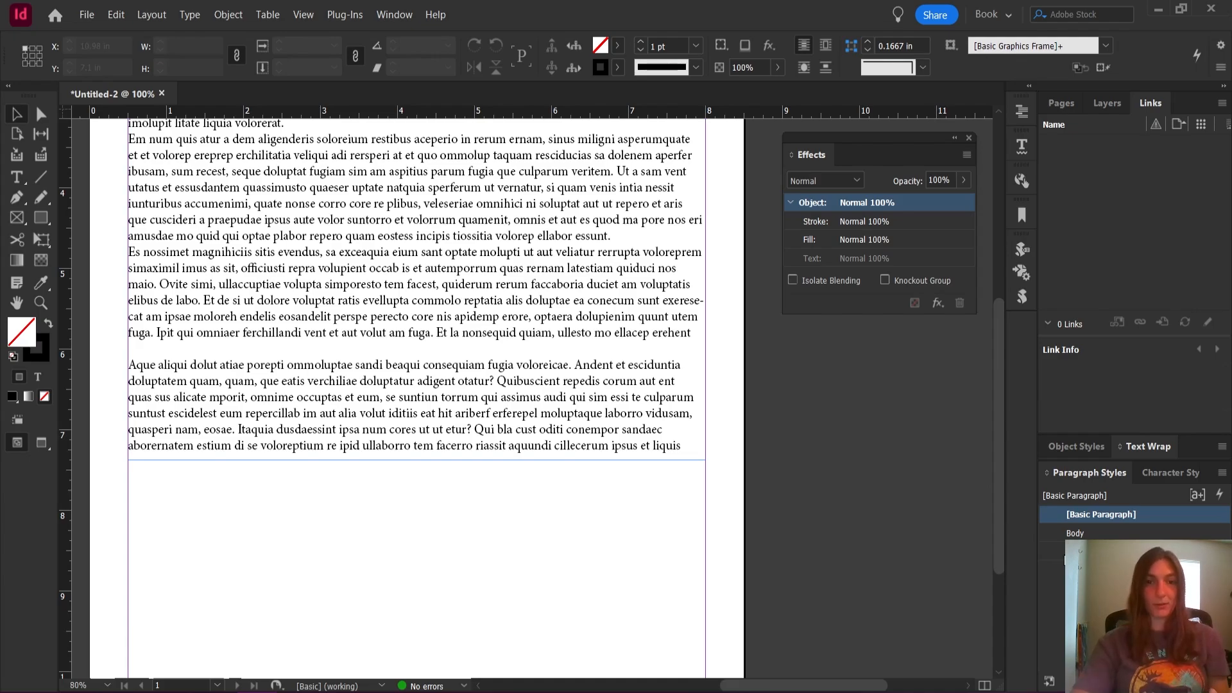
left_click(1059, 550)
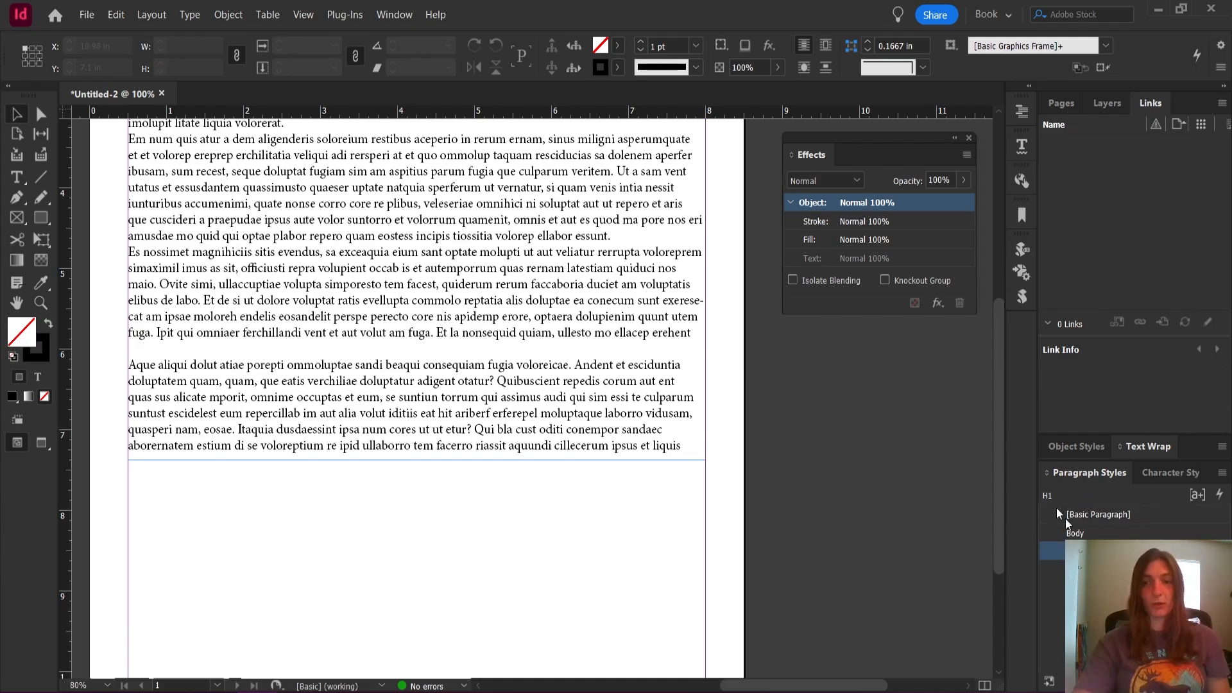
Draw a text frame about 7.5 in wide and 1.9 in tall below the body text and fill it with placeholder text
left_click(17, 177)
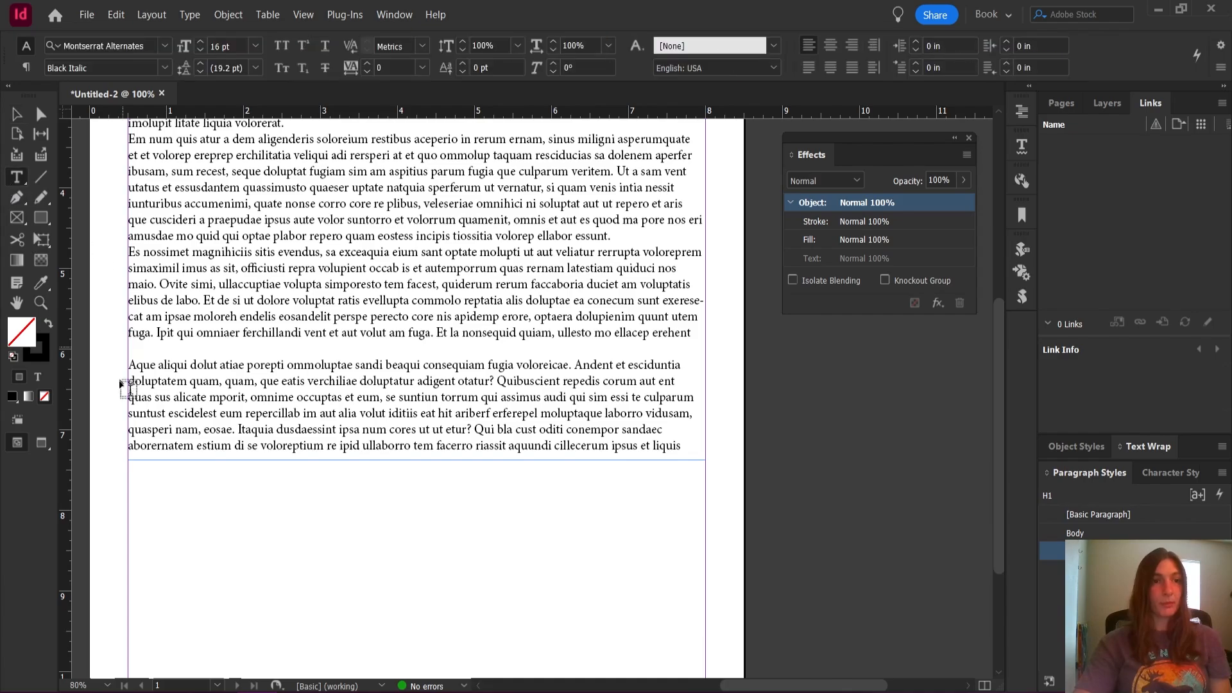
left_click_drag(136, 481, 717, 631)
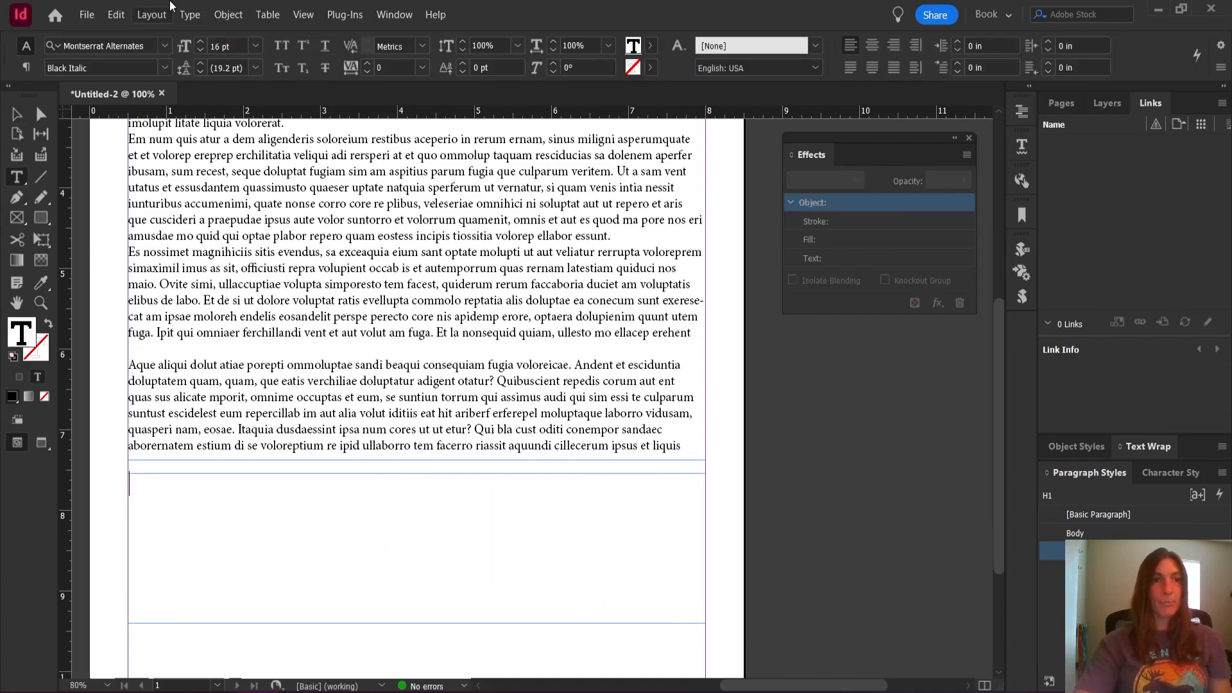
left_click(188, 11)
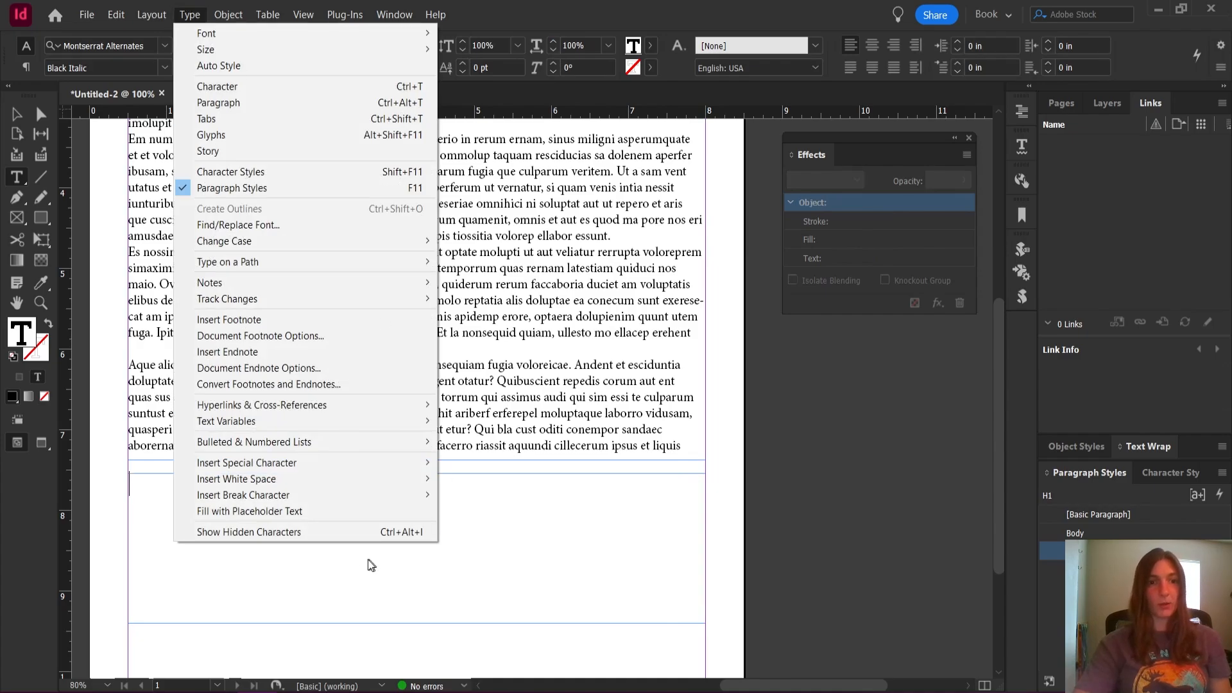
left_click(337, 512)
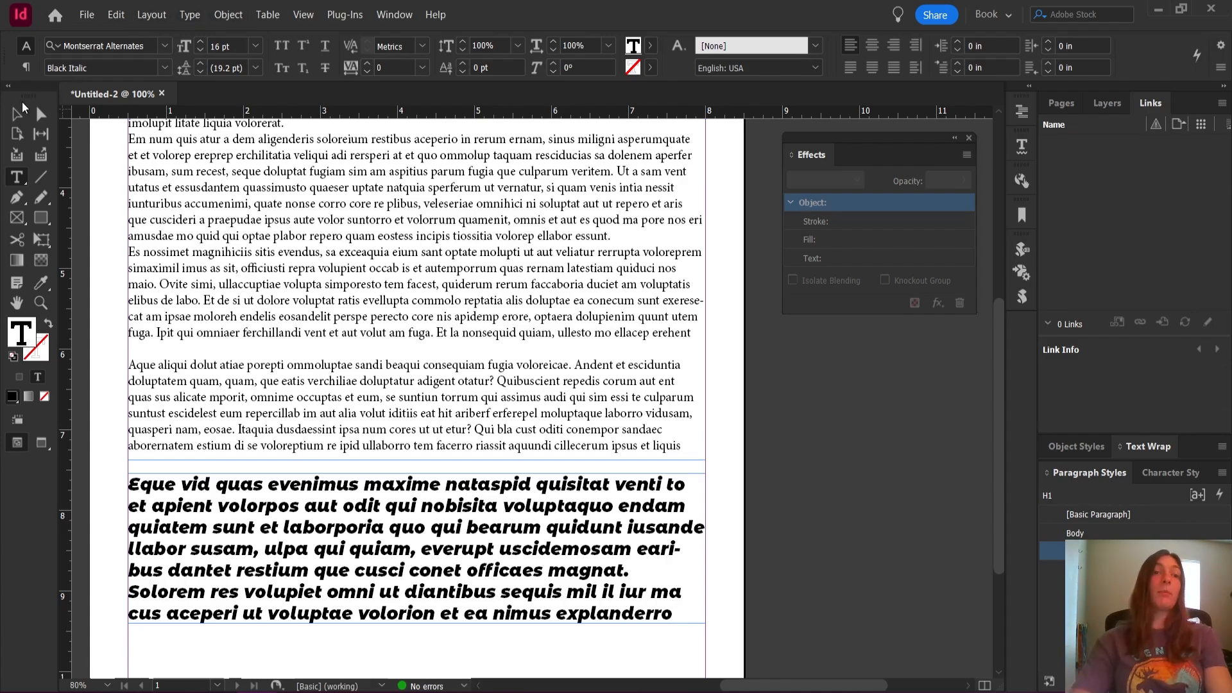
key("Escape")
left_click(757, 372)
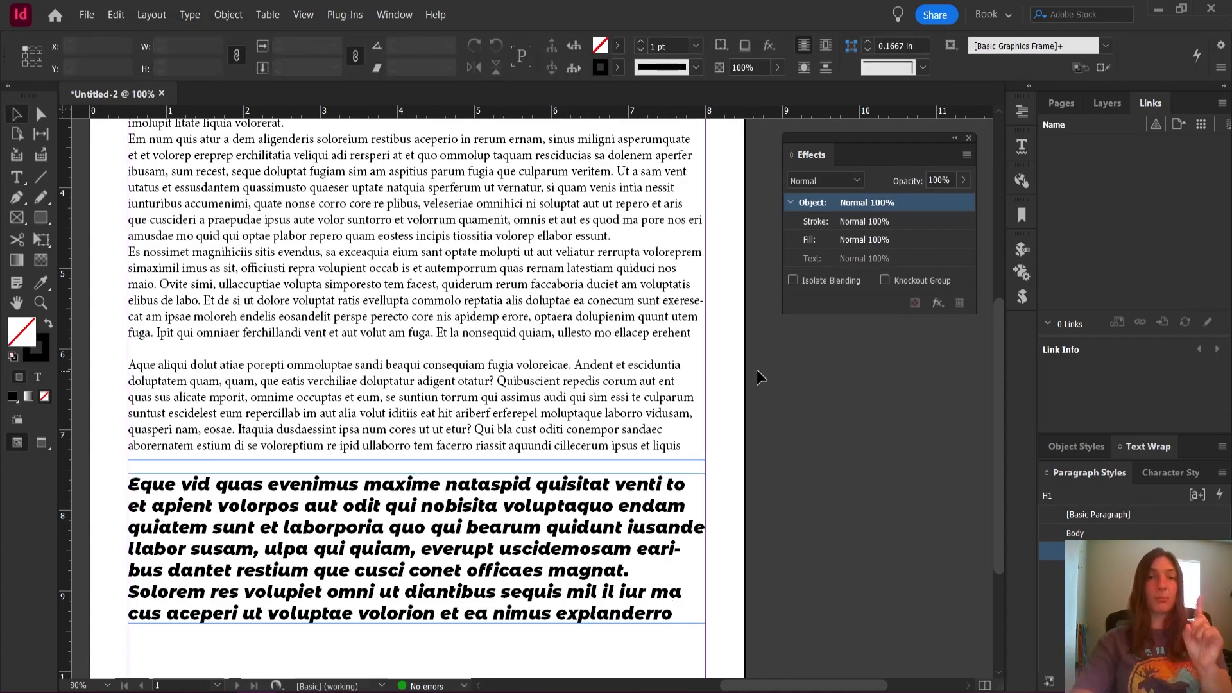
With nothing selected, reset the default paragraph style to [Basic Paragraph] and create a character style named Italic as the default
left_click(1112, 520)
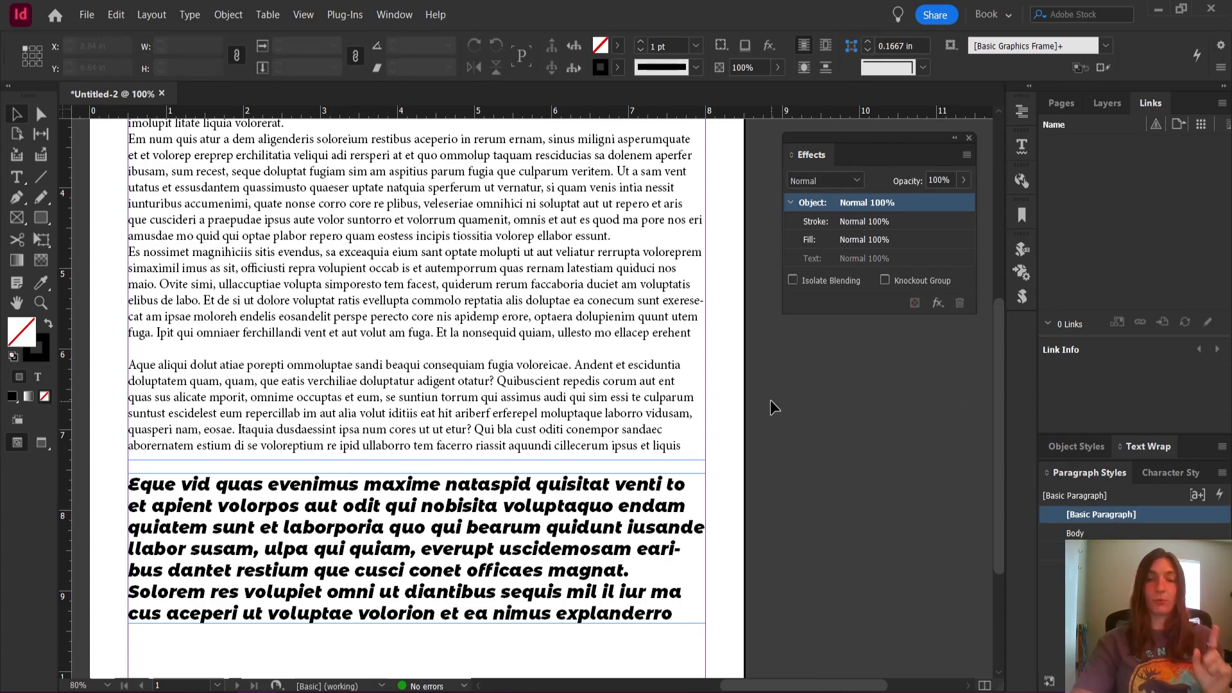
left_click(1169, 473)
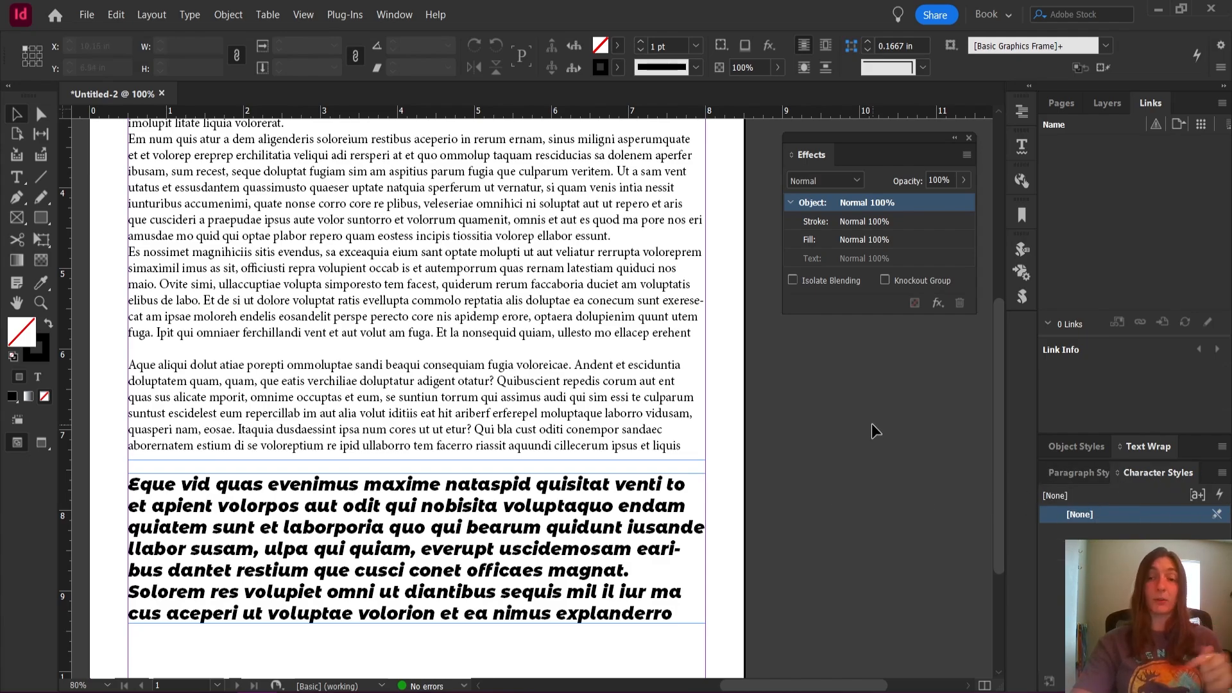
scroll(769, 464, "down", 3)
scroll(768, 463, "down", 3)
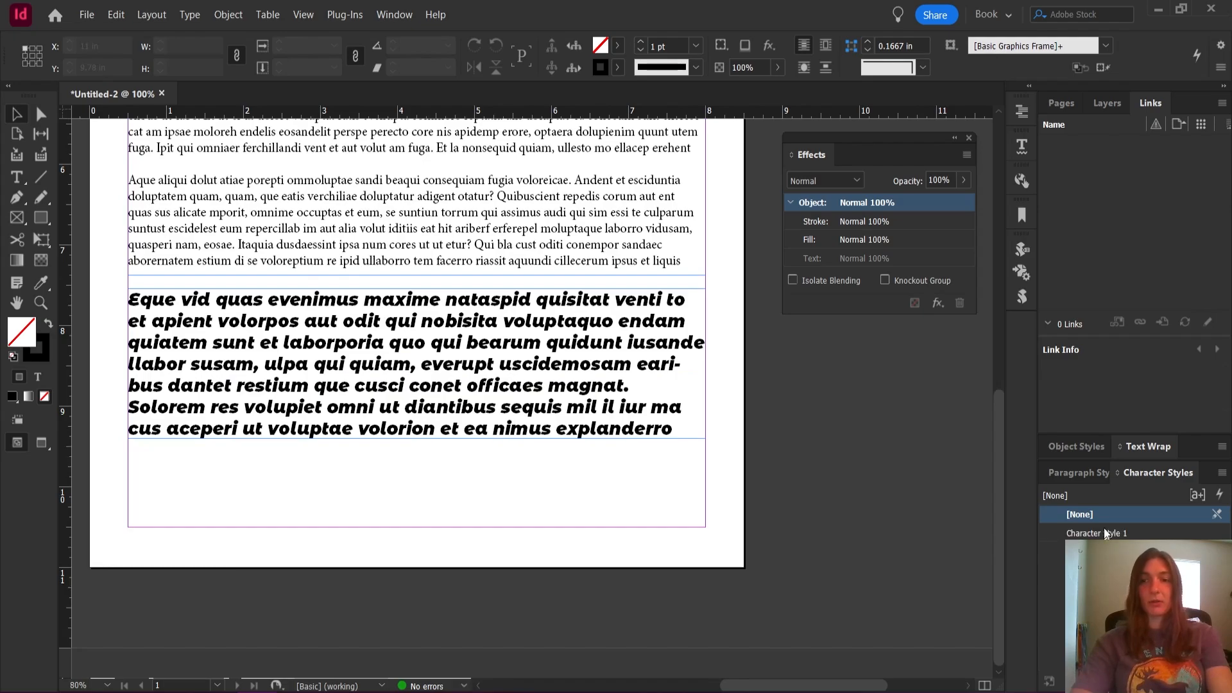
double_click(1104, 533)
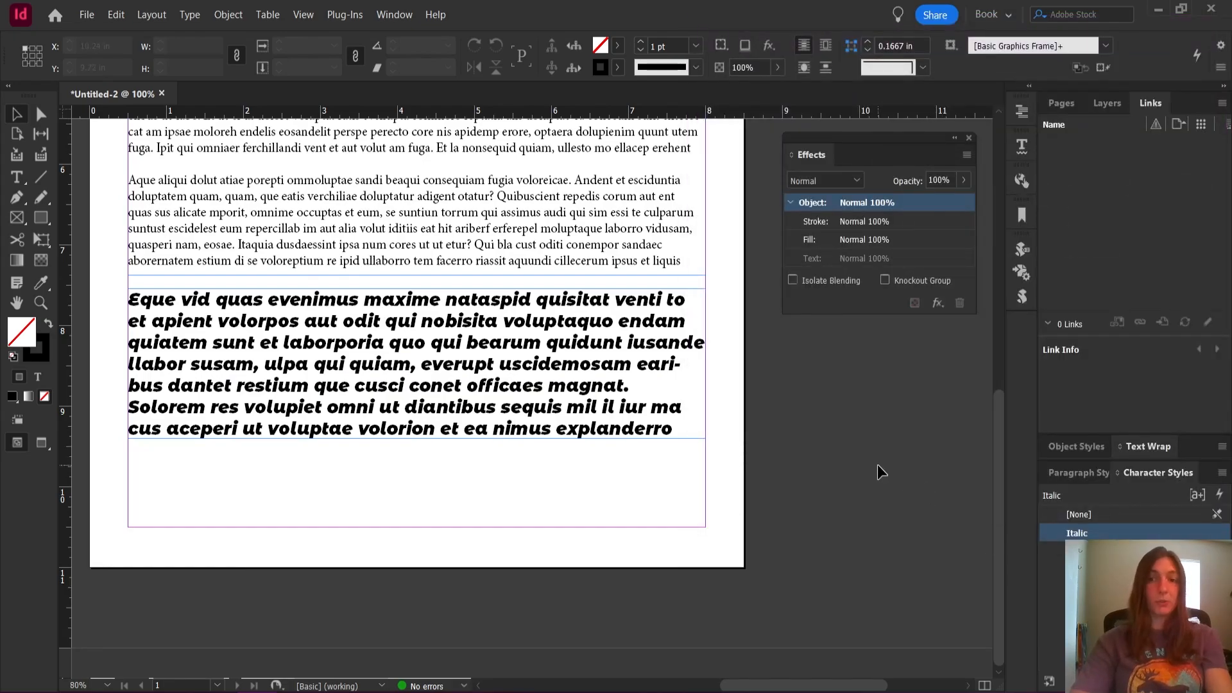
Draw a text frame about 7.6 in wide and 1.3 in tall below the H1 text and fill it with placeholder text
scroll(869, 490, "left", 3)
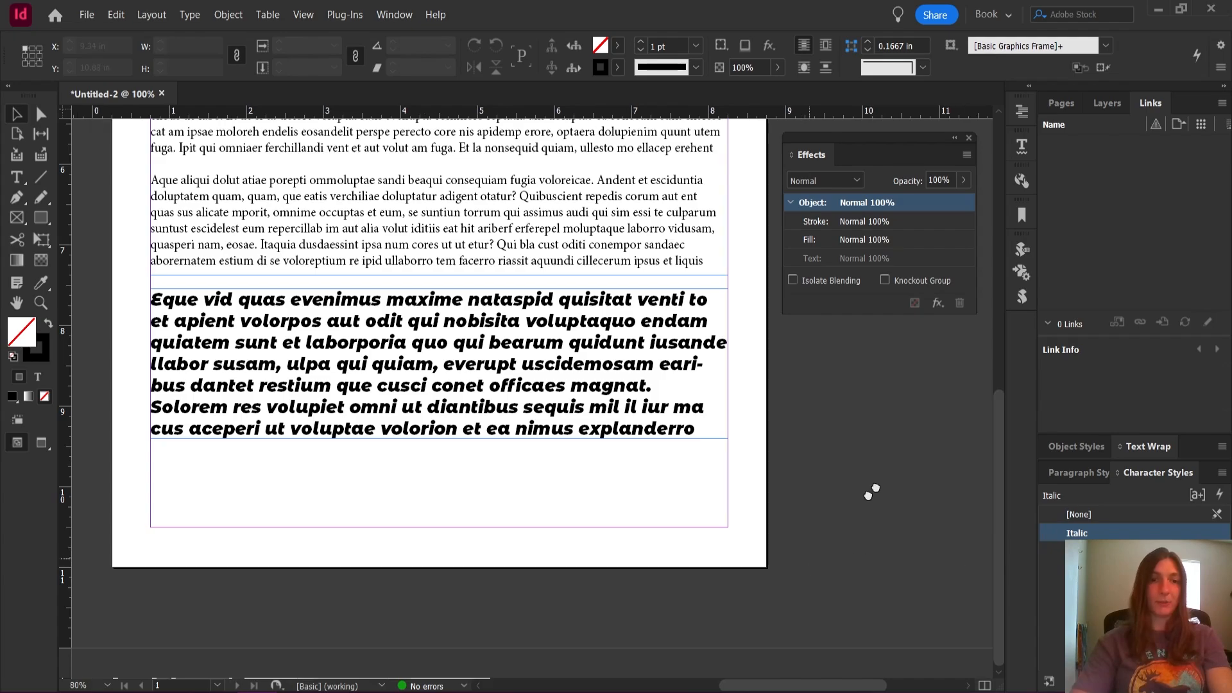
key("t")
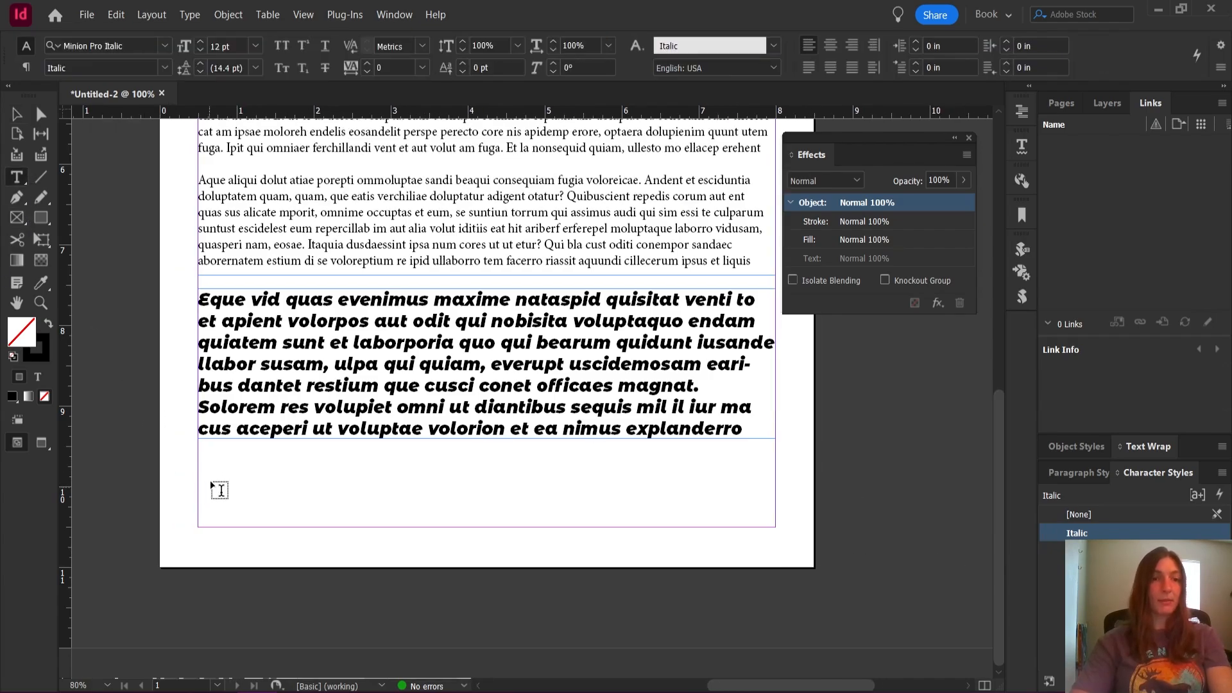
left_click_drag(195, 466, 780, 570)
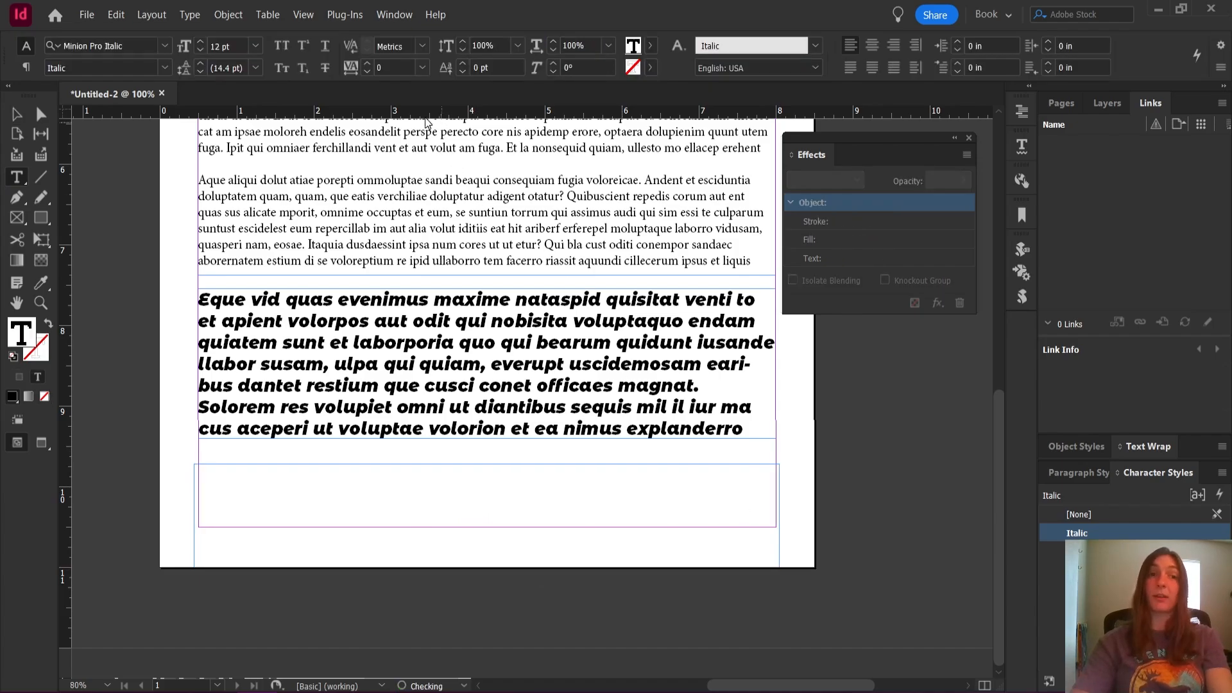
left_click(192, 12)
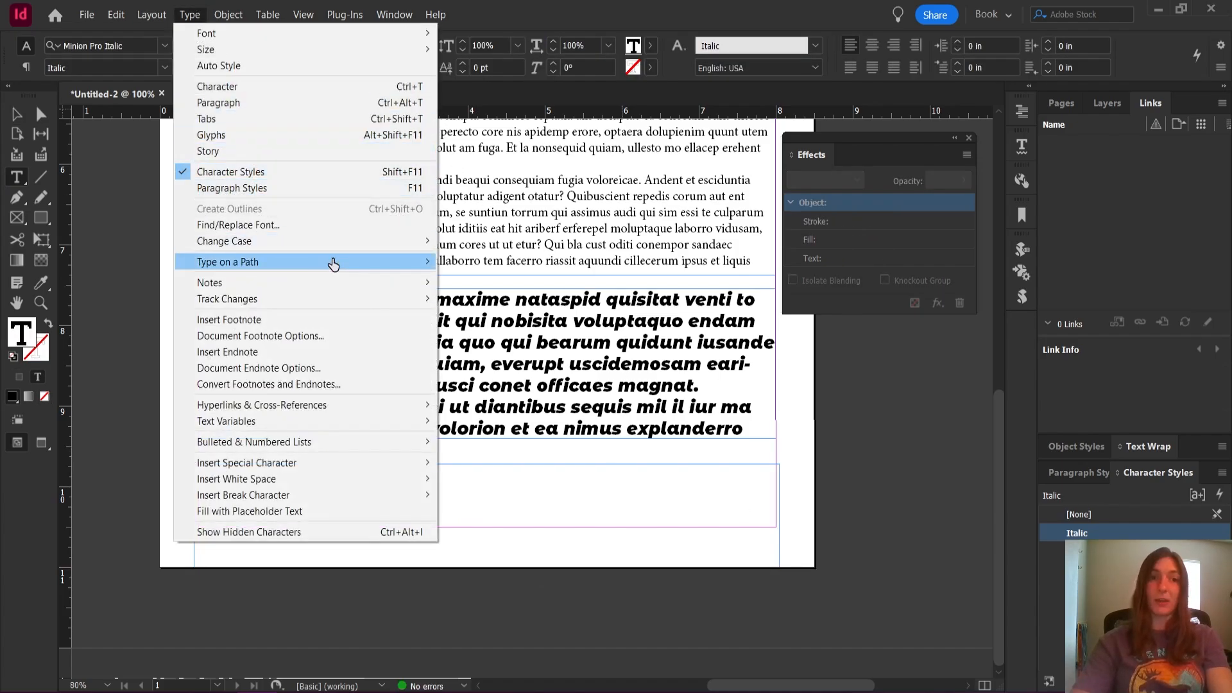
left_click(1084, 472)
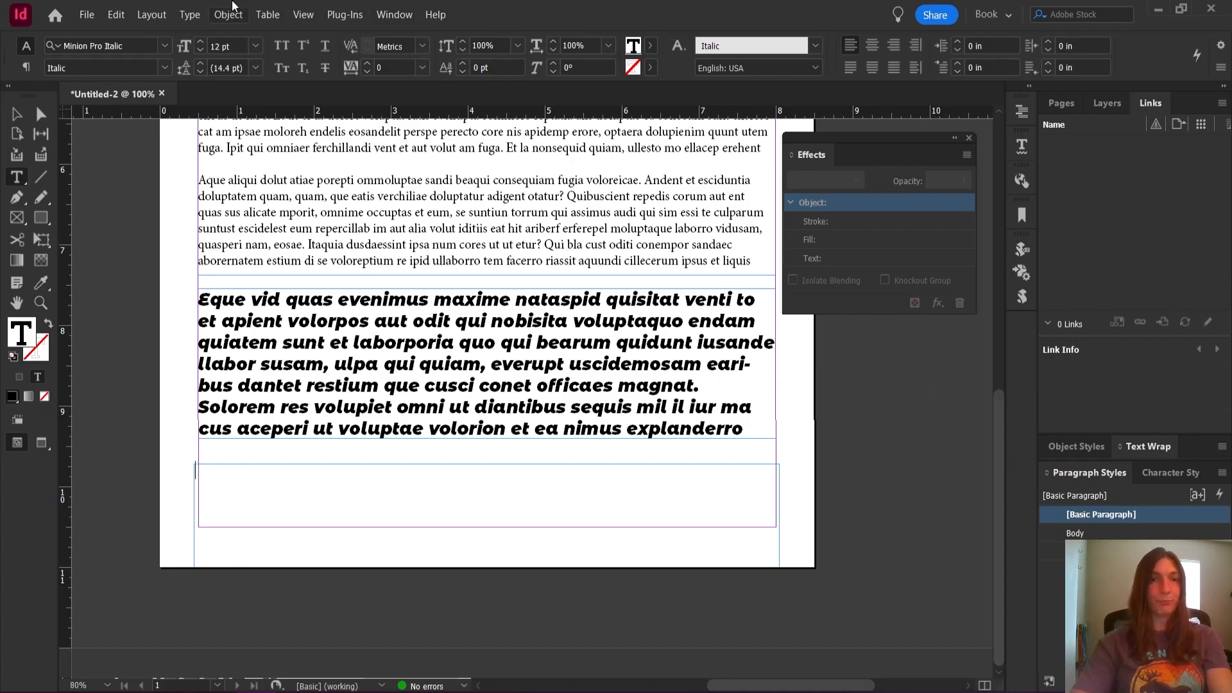
left_click(189, 14)
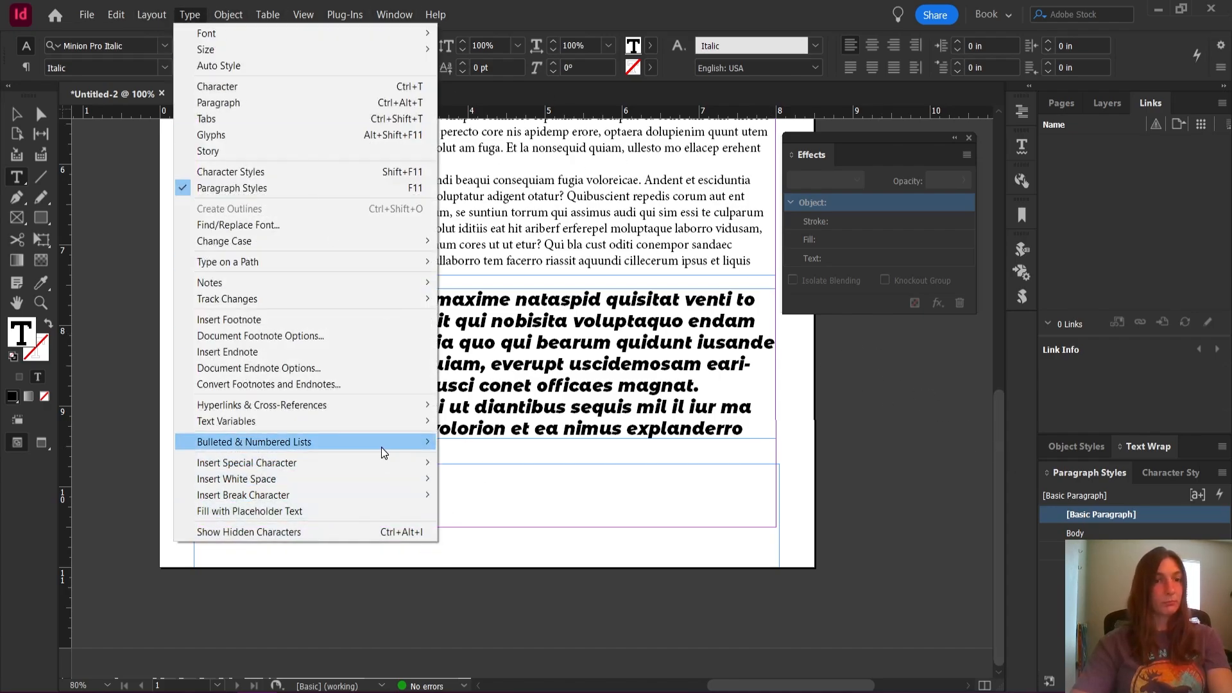
left_click(358, 513)
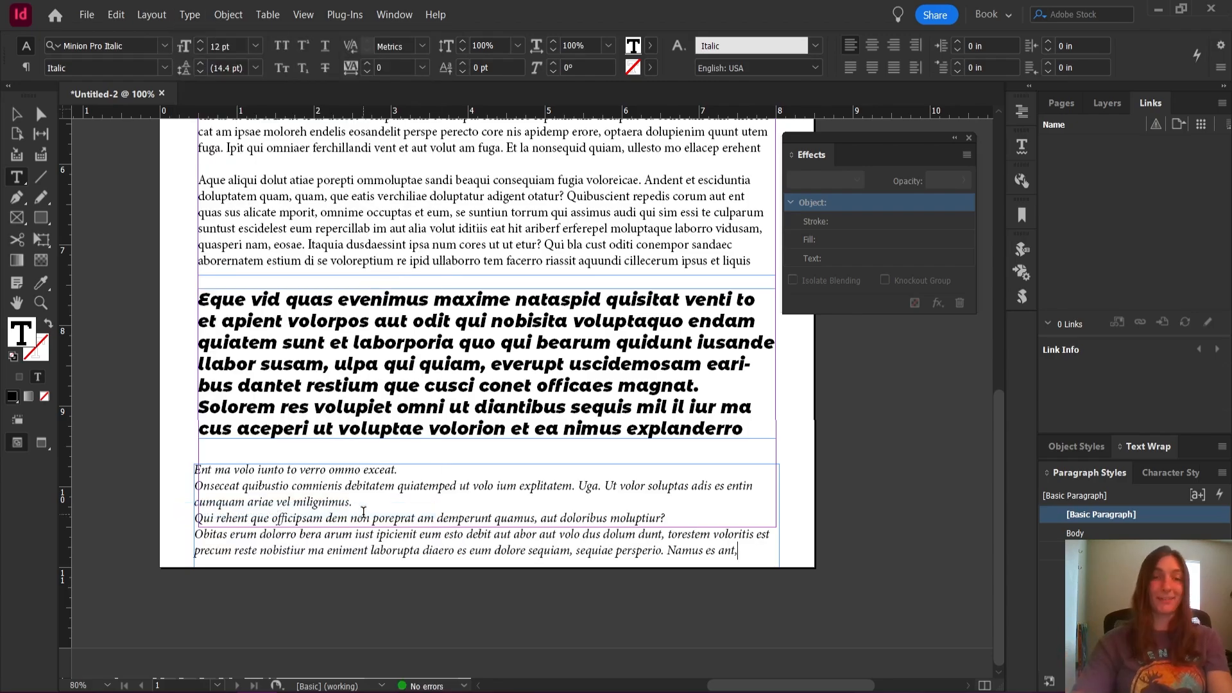
left_click(18, 114)
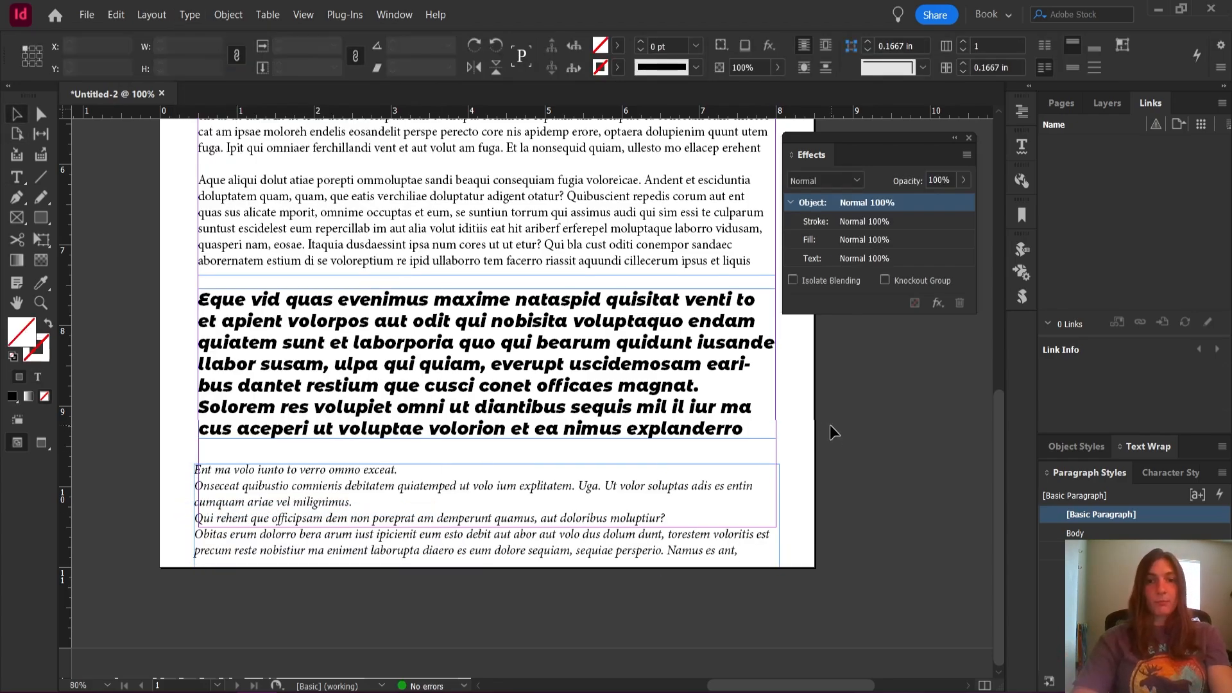
Select the main text frame at the start of the page and set its text wrap to Wrap around object shape
scroll(521, 452, "up", 5)
scroll(521, 456, "up", 4)
left_click(522, 453)
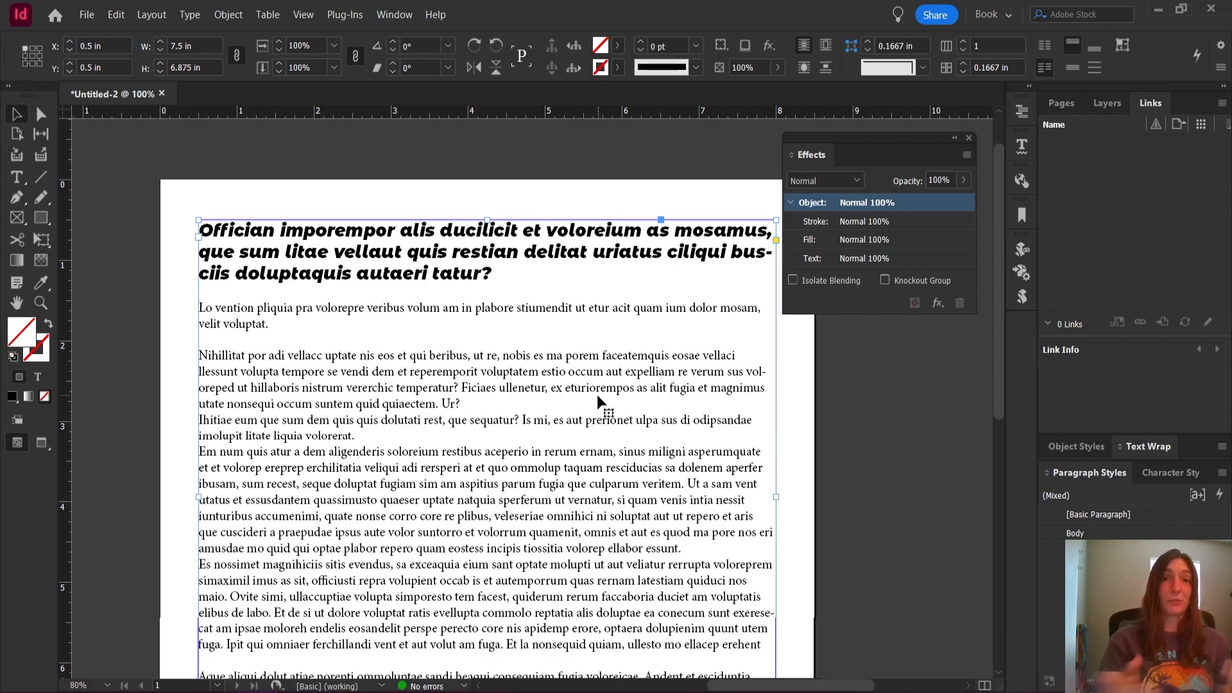
left_click(1132, 437)
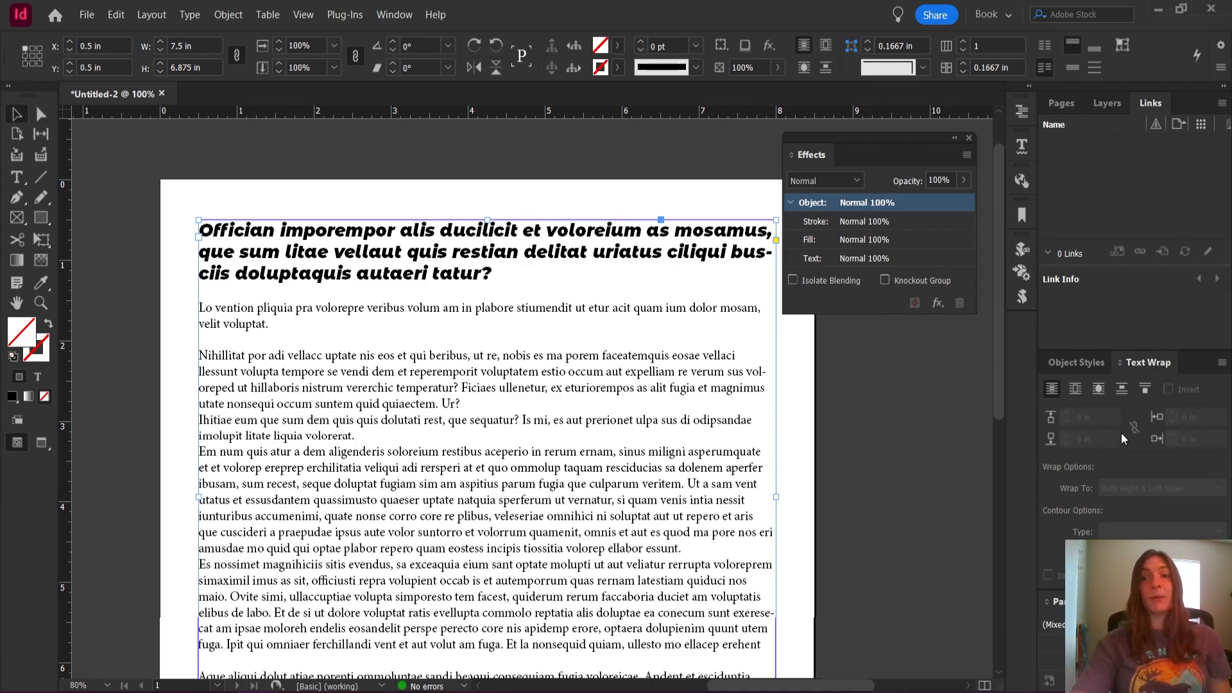
left_click(1122, 389)
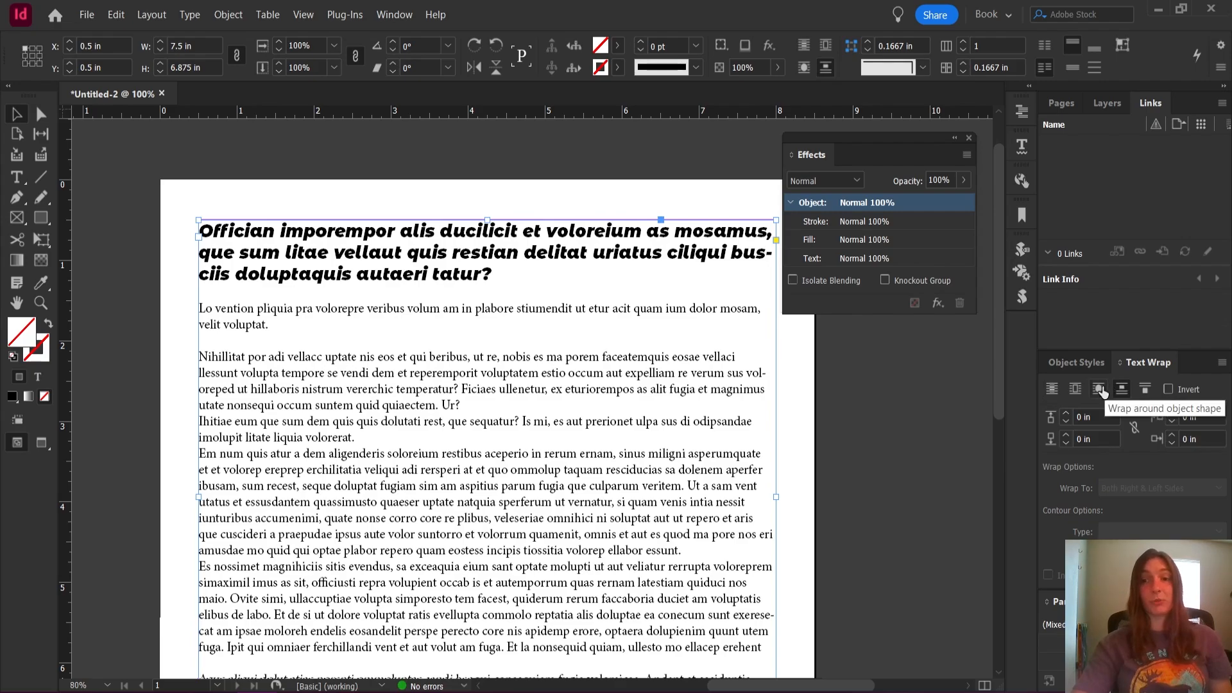
left_click(1099, 389)
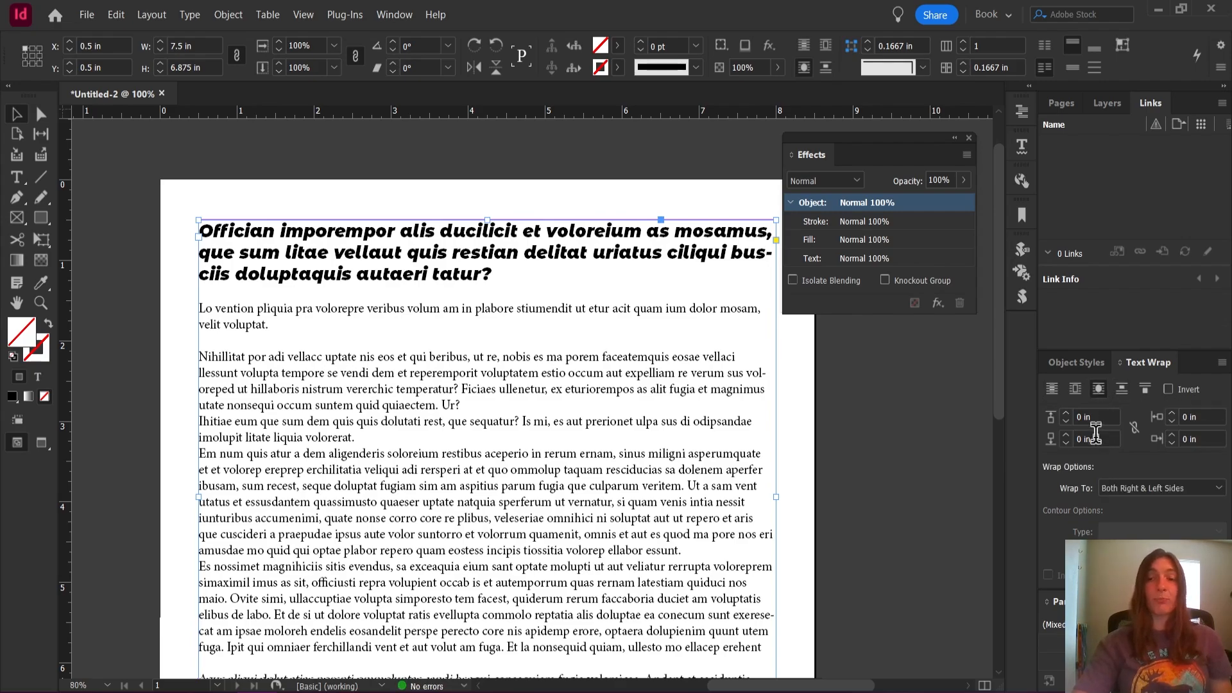
Try a 0.25 in top text wrap offset on the main text frame and return it to 0 in
left_click(1065, 415)
left_click(1065, 415)
left_click(1064, 415)
left_click(1065, 416)
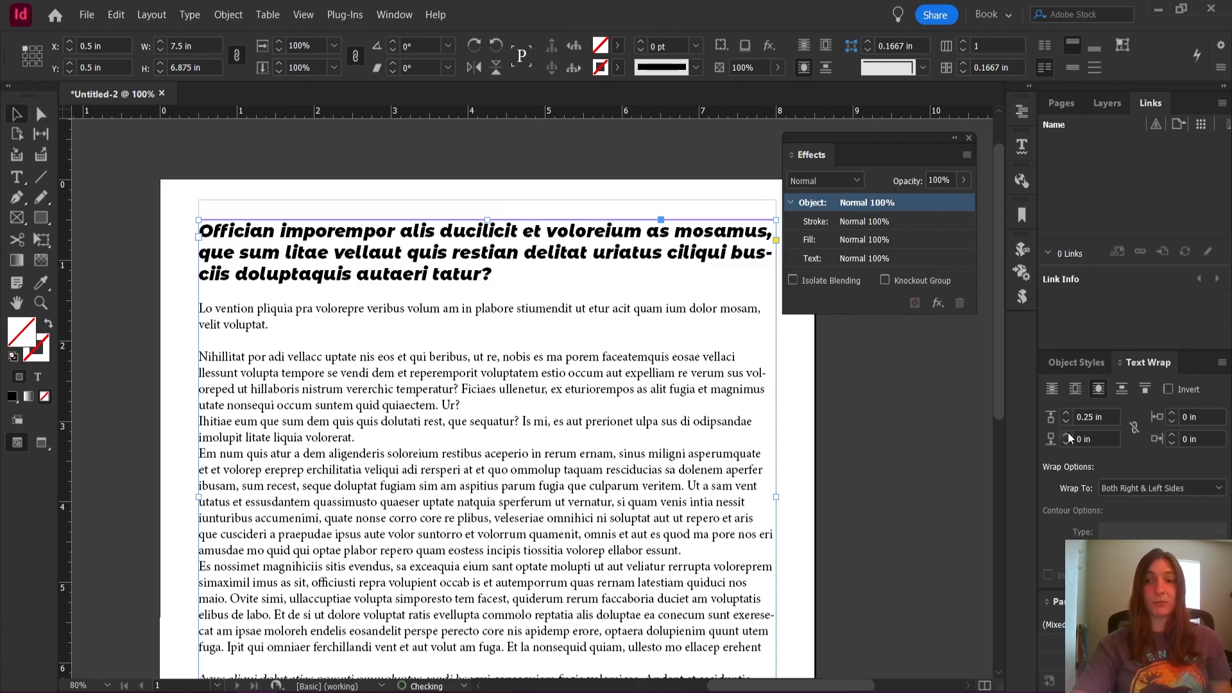
left_click(1065, 421)
left_click(1065, 421)
left_click(1065, 422)
left_click(1065, 422)
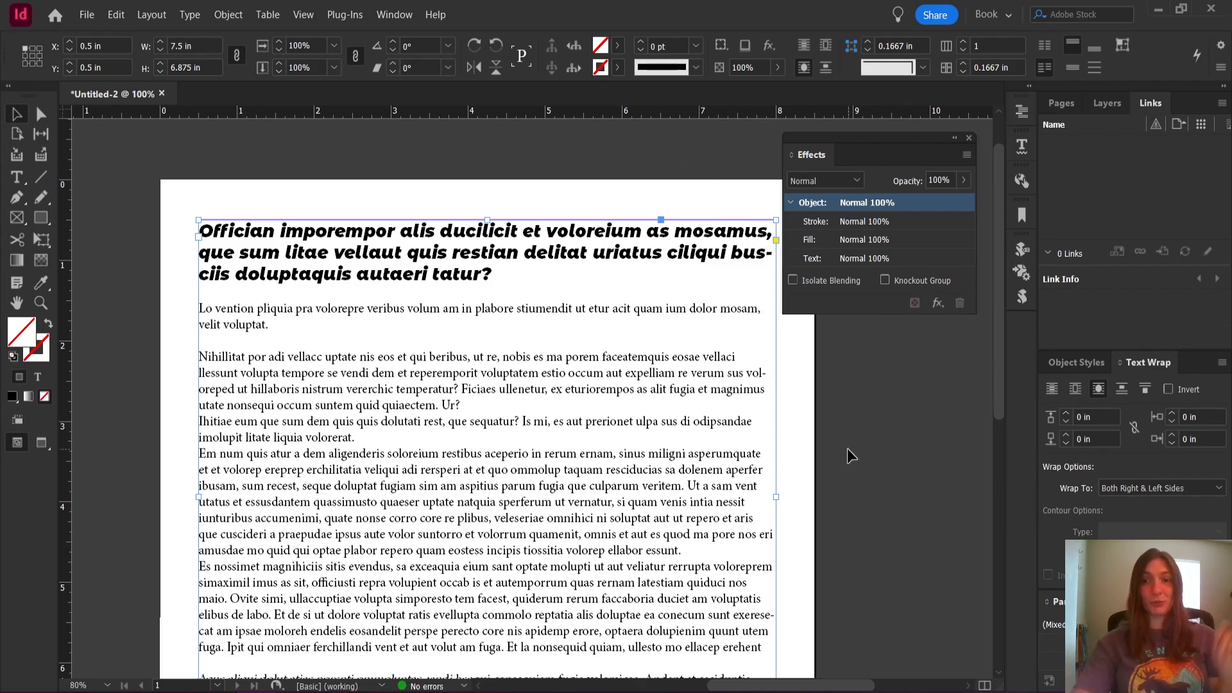
left_click(936, 463)
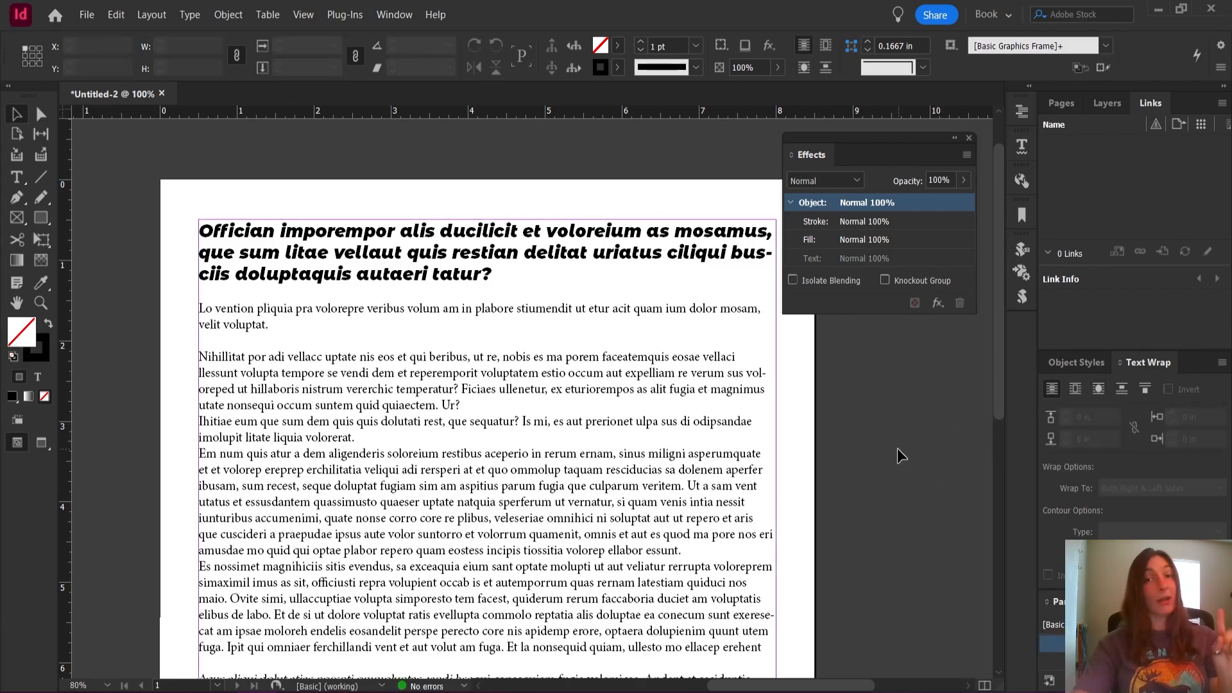